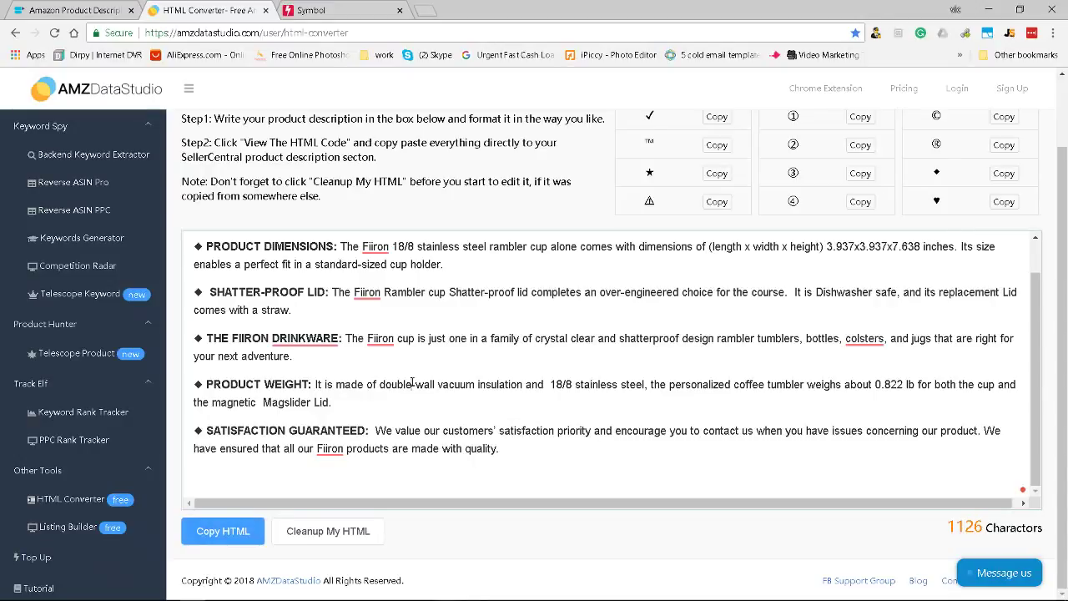
Copy all feature bullets from the converter and paste them below the existing features in the FIIRON RAMBLER TUMBLER Word document.
{"action": "key", "text": "ctrl+a"}
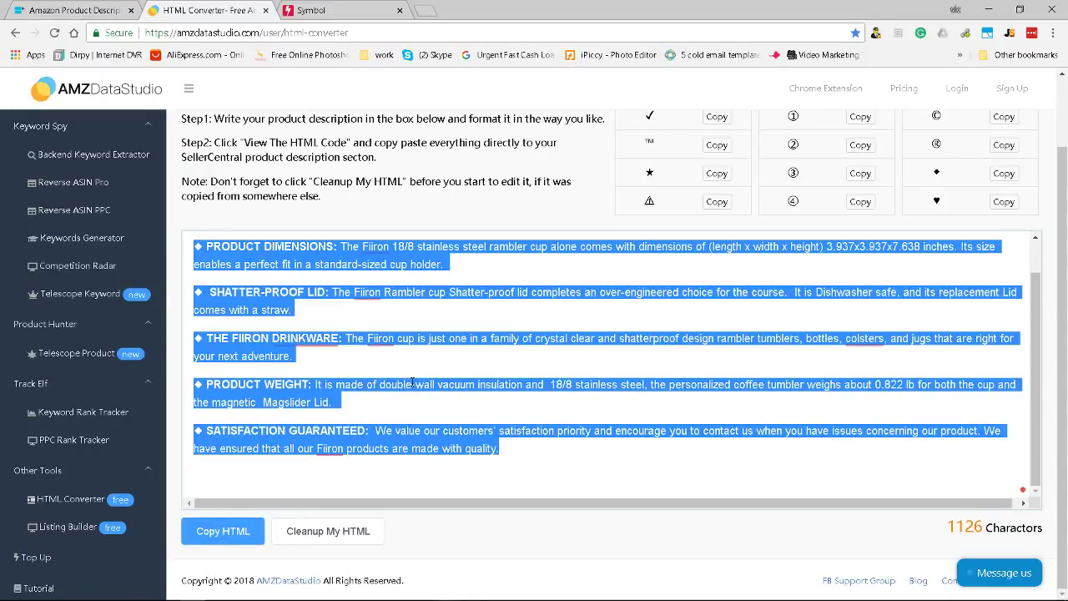
{"action": "key", "text": "alt+Tab"}
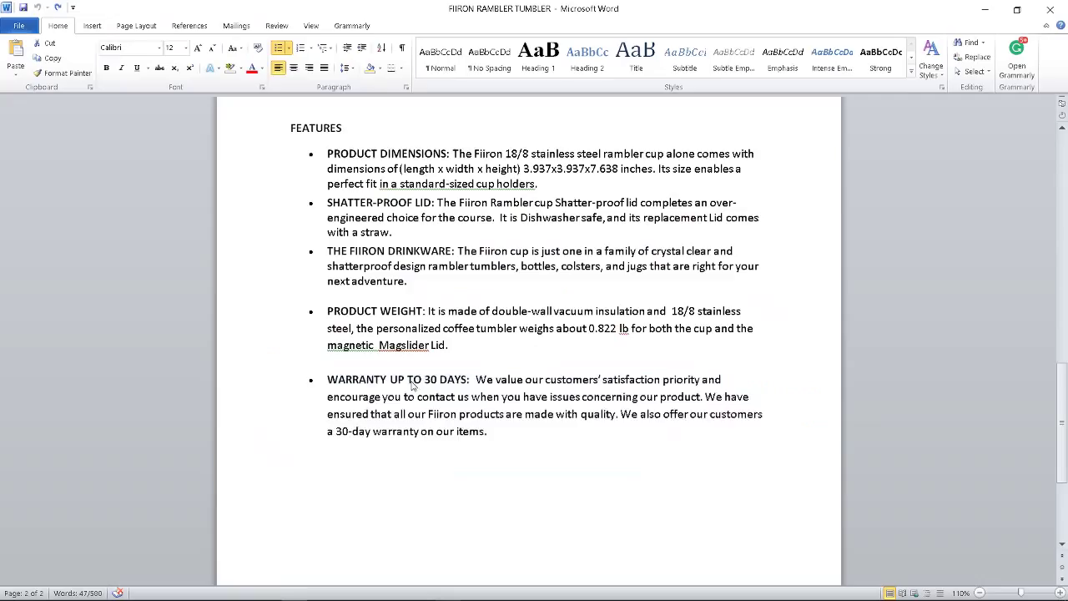
{"action": "triple_click", "coordinate": [414, 386]}
{"action": "left_click", "coordinate": [527, 453]}
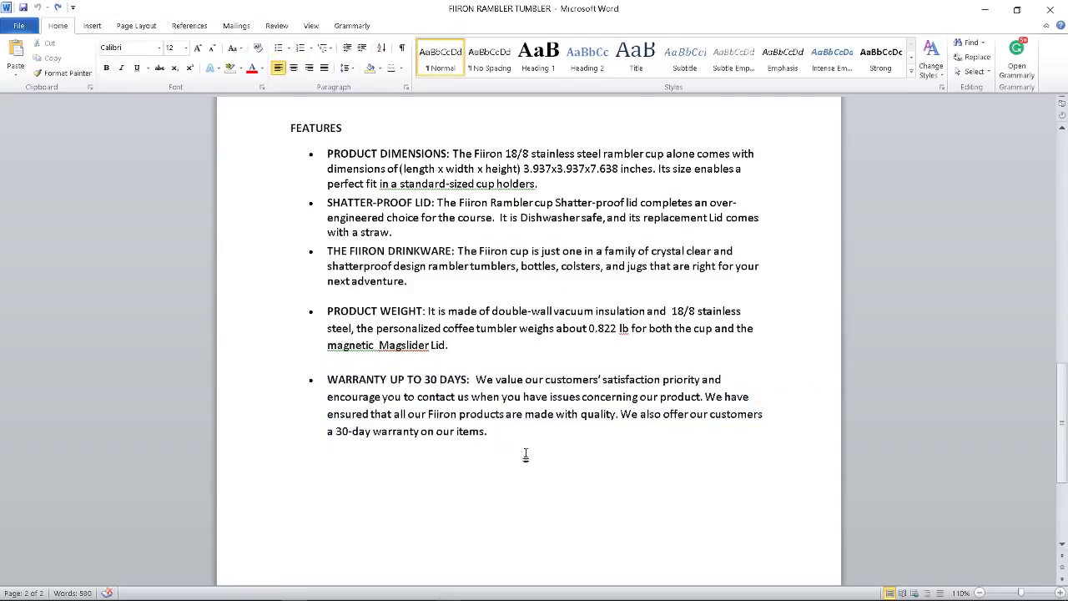
{"action": "key", "text": "Return"}
{"action": "type", "text": "PRODUCT DIMENSIONS: The Fiiron 18/8 stainless steel rambler cup alone comes with dimensions of (length x width x height) 3.937x3.937x7.638 inches. Its size enables a perfect fit in a standard-sized cup holder. SHATTER-PROOF LID: The Fiiron Rambler cup Shatter-proof lid completes an over-engineered choice for the course.  It is Dishwasher safe, and its replacement Lid comes with a straw. THE FIIRON DRINKWARE: The Fiiron cup is just one in a family of crystal clear and shatterproof design rambler tumblers, bottles, colsters, and jugs that are right for your next adventure. PRODUCT WEIGHT: It is made of double-wall vacuum insulation and  18/8 stainless steel, the personalized coffee tumbler weighs about 0.822 lb for both the cup and the magnetic  Magslider Lid. SATISFACTION GUARANTEED:  We value our customers' satisfaction priority and encourage you to contact us when you have issues concerning our product. We have ensured that all our Fiiron products are made with quality."}
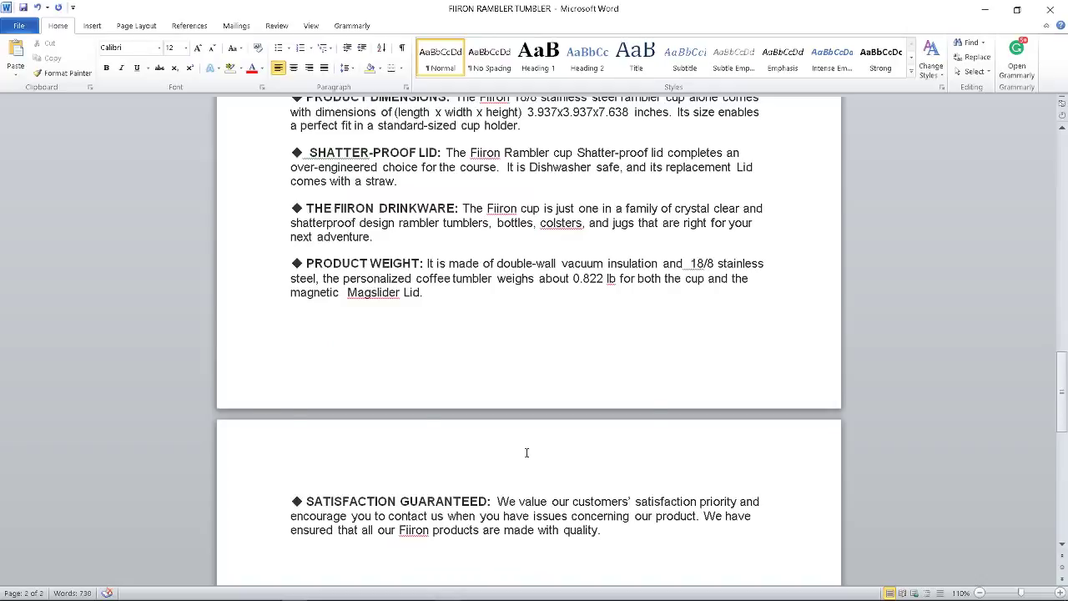
Return to the HTML Converter, delete every bullet except PRODUCT DIMENSIONS, and copy its HTML code.
{"action": "key", "text": "alt+Tab"}
{"action": "left_click", "coordinate": [423, 428]}
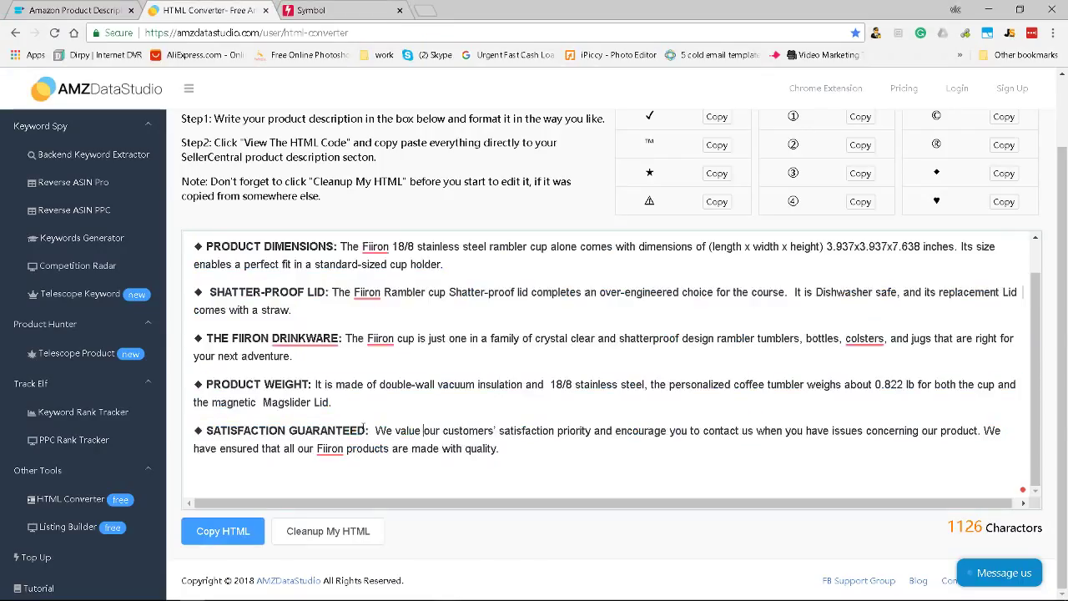
{"action": "left_click", "coordinate": [221, 534]}
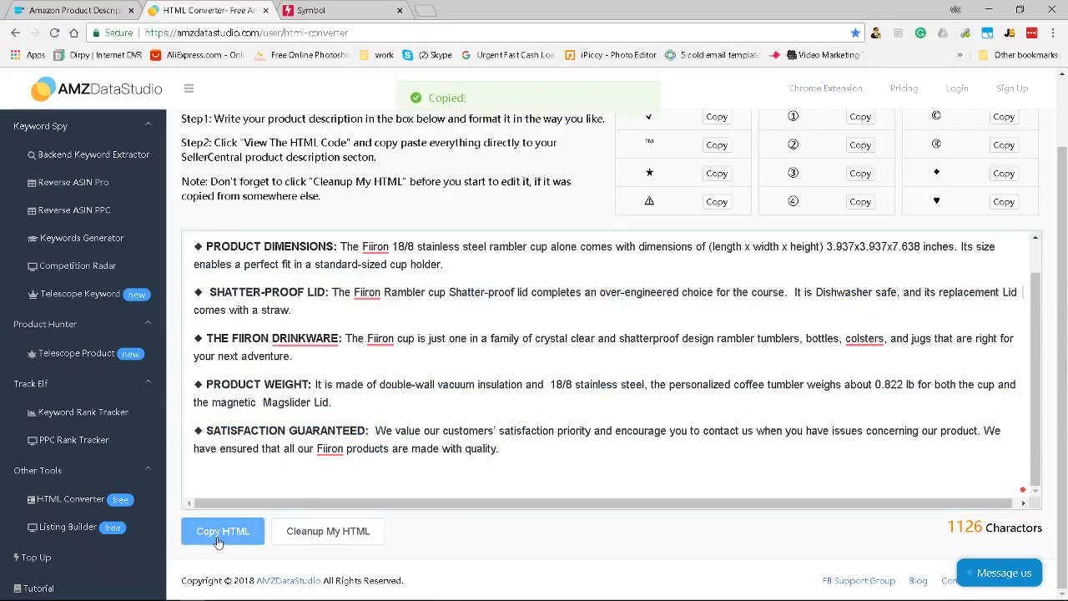
{"action": "left_click", "coordinate": [217, 538]}
{"action": "left_click_drag", "start_coordinate": [533, 454], "coordinate": [188, 323]}
{"action": "key", "text": "BackSpace"}
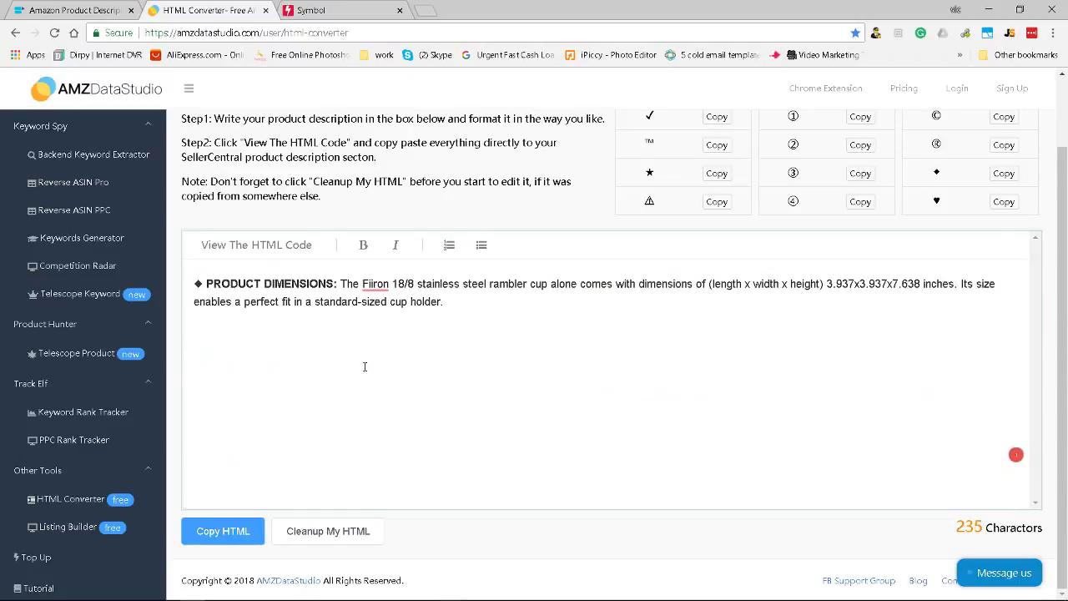
{"action": "key", "text": "BackSpace"}
{"action": "left_click", "coordinate": [227, 531]}
Switch to Amazon's Edit Product Info page, paste the PRODUCT DIMENSIONS code into Key Product Features, and add a second feature field.
{"action": "key", "text": "alt+Tab"}
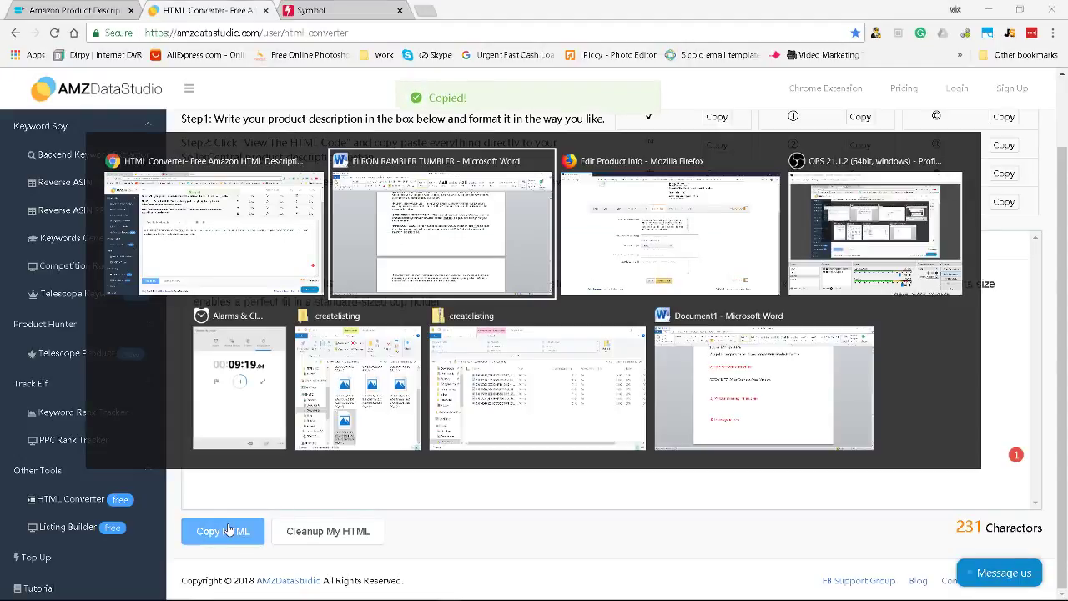
{"action": "key", "text": "Escape"}
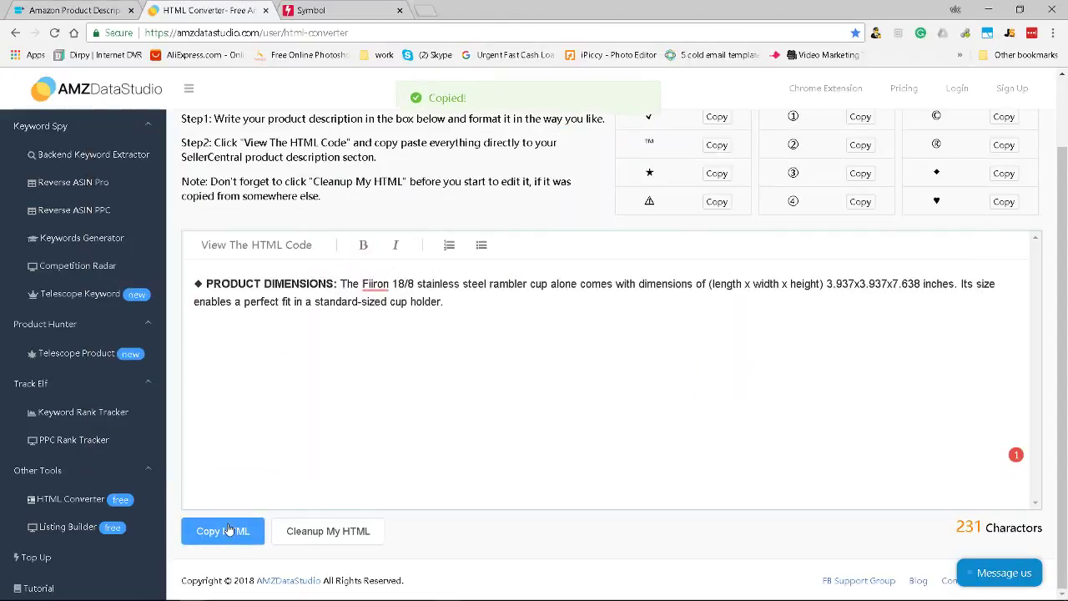
{"action": "key", "text": "alt+Tab"}
{"action": "key", "text": "alt+Tab"}
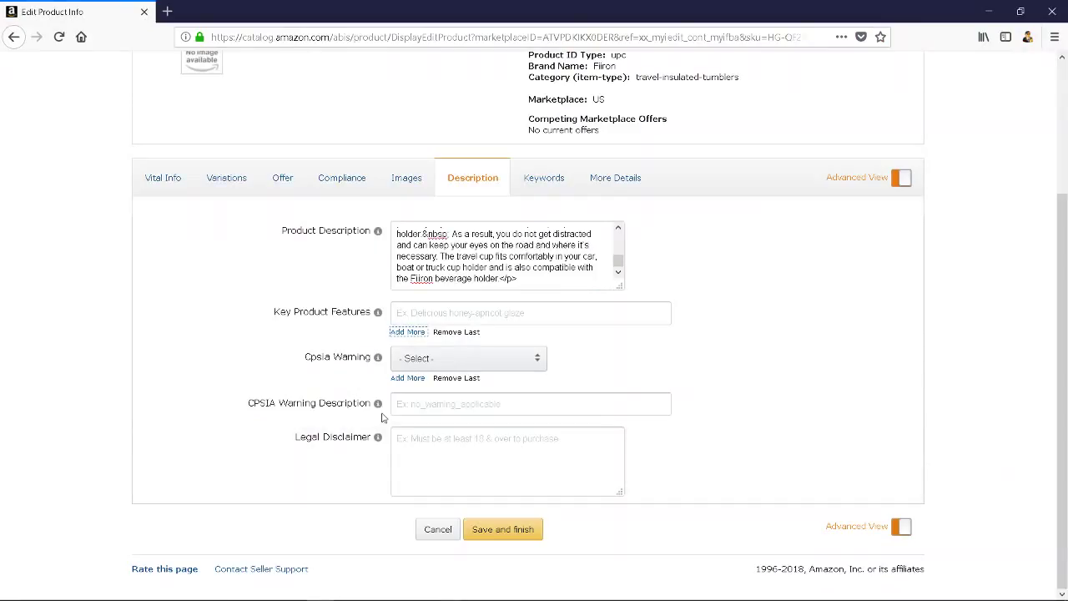
{"action": "left_click", "coordinate": [473, 309]}
{"action": "key", "text": "ctrl+v"}
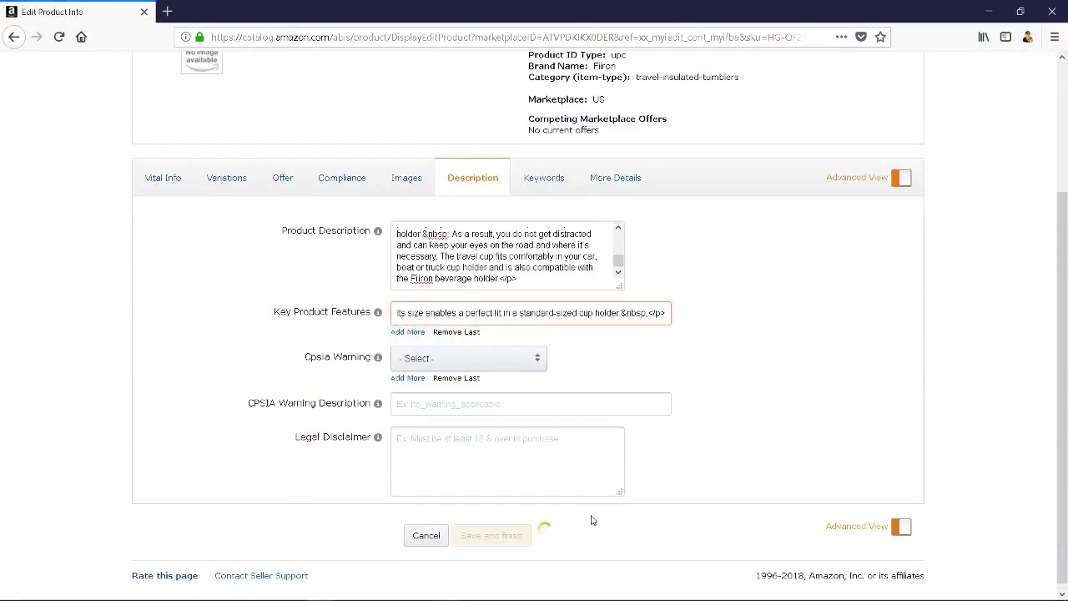
{"action": "left_click", "coordinate": [410, 332]}
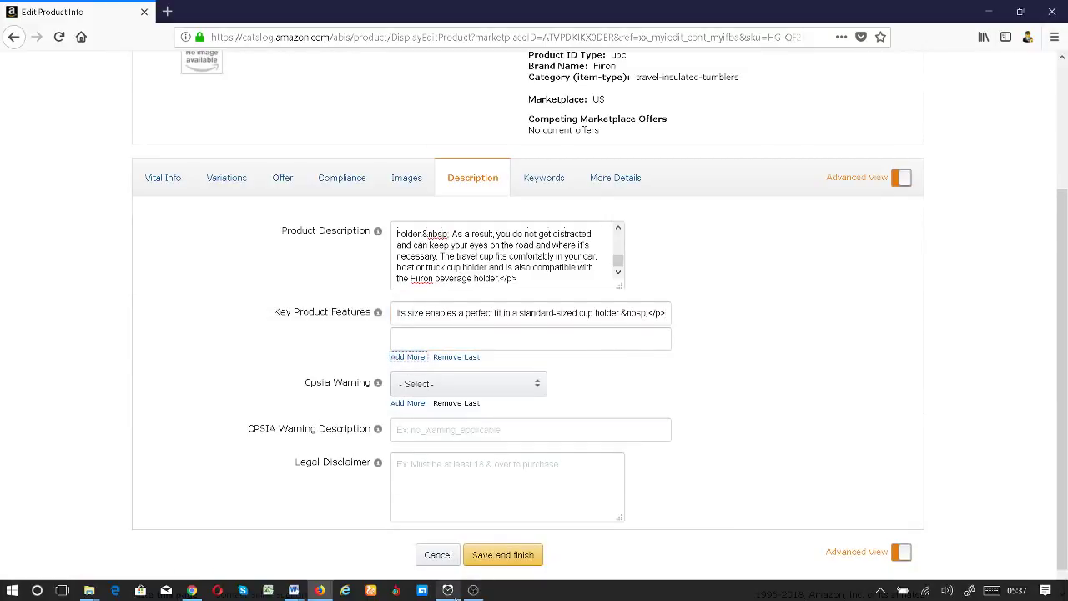
{"action": "left_click", "coordinate": [473, 591]}
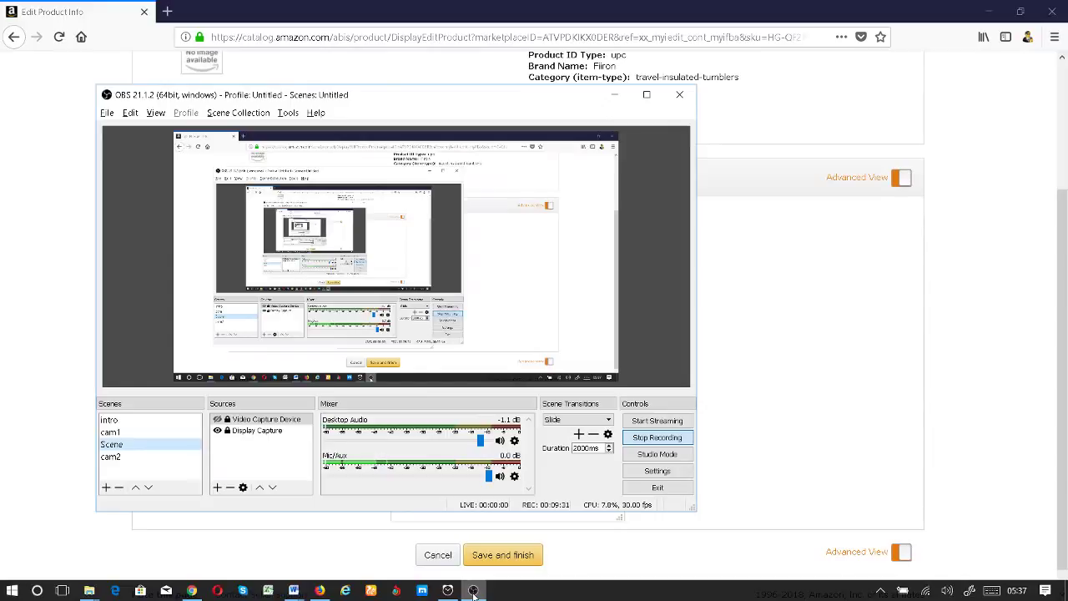
{"action": "left_click", "coordinate": [473, 590]}
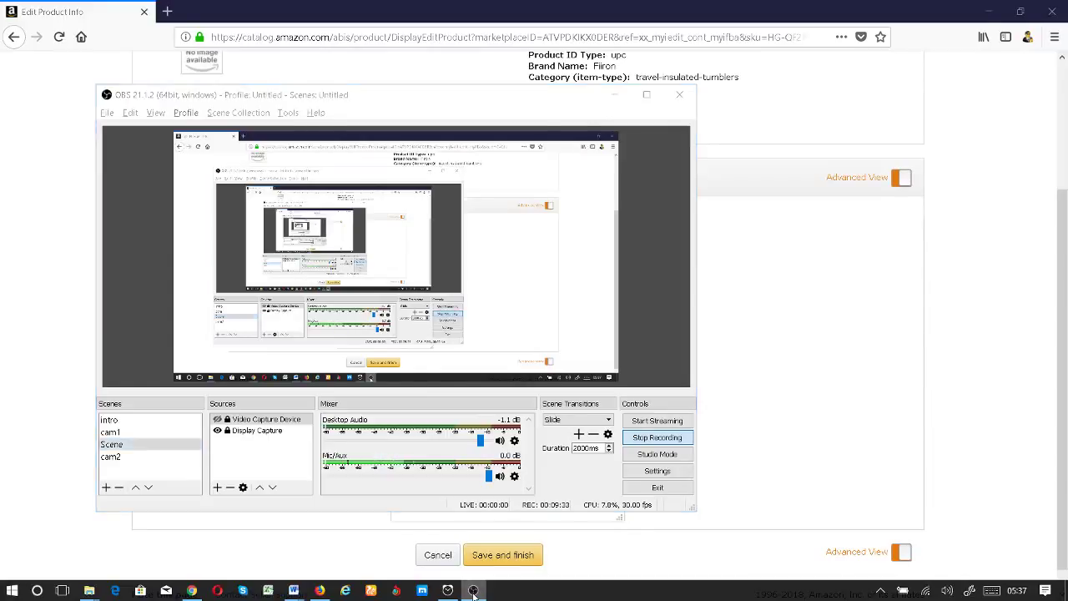
{"action": "key", "text": "alt+Tab"}
{"action": "key", "text": "alt+Tab"}
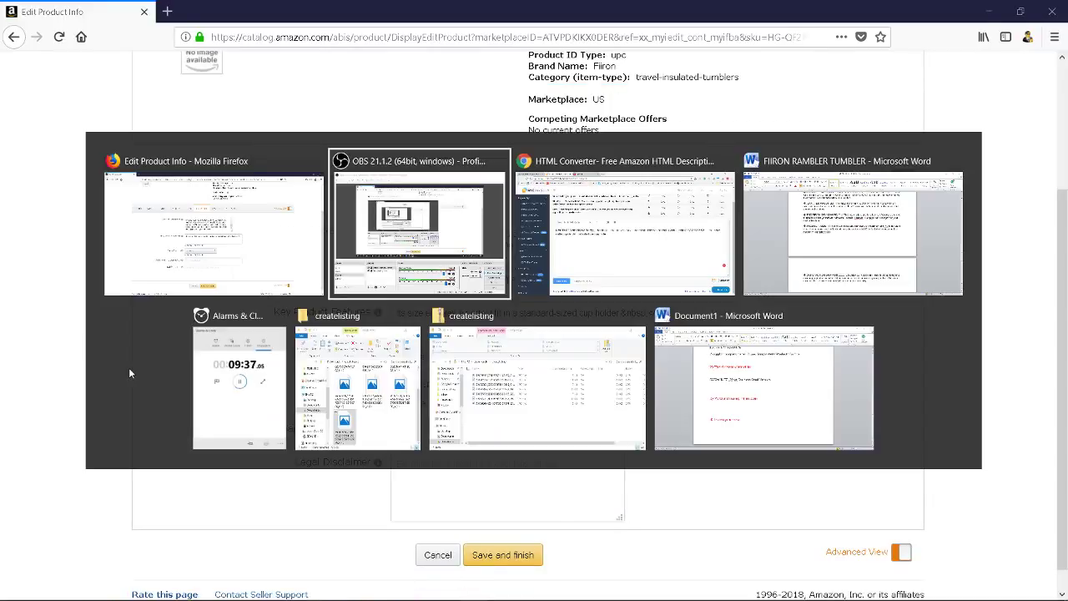
Switch to the FIIRON RAMBLER TUMBLER Word document and cut the SHATTER-PROOF LID paragraph.
{"action": "key", "text": "alt+Tab"}
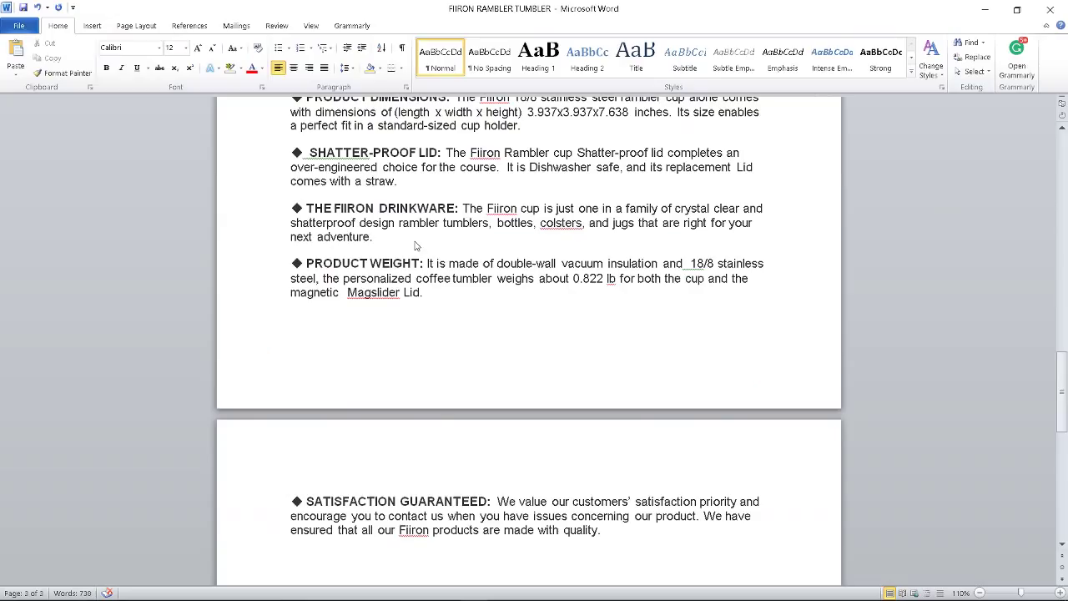
{"action": "key", "text": "ctrl+v"}
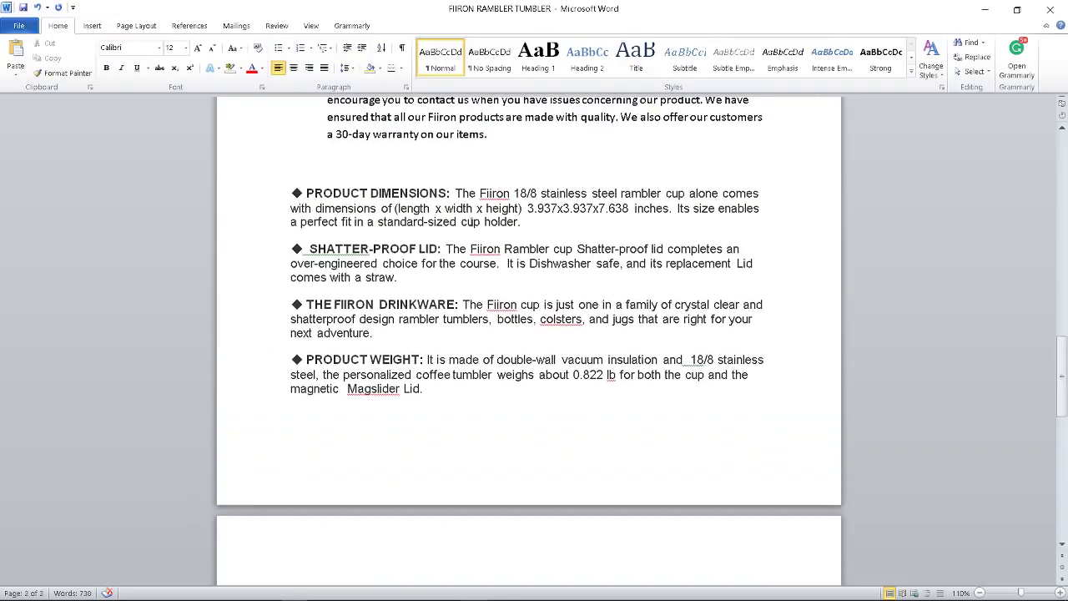
{"action": "left_click_drag", "start_coordinate": [409, 282], "coordinate": [282, 245]}
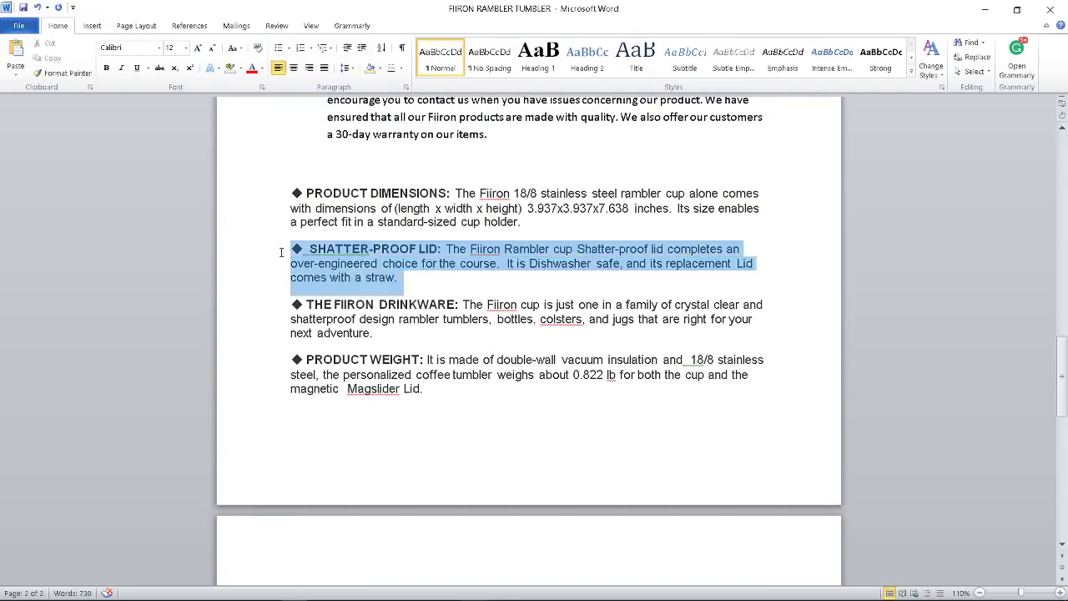
{"action": "key", "text": "ctrl+x"}
{"action": "key", "text": "Tab"}
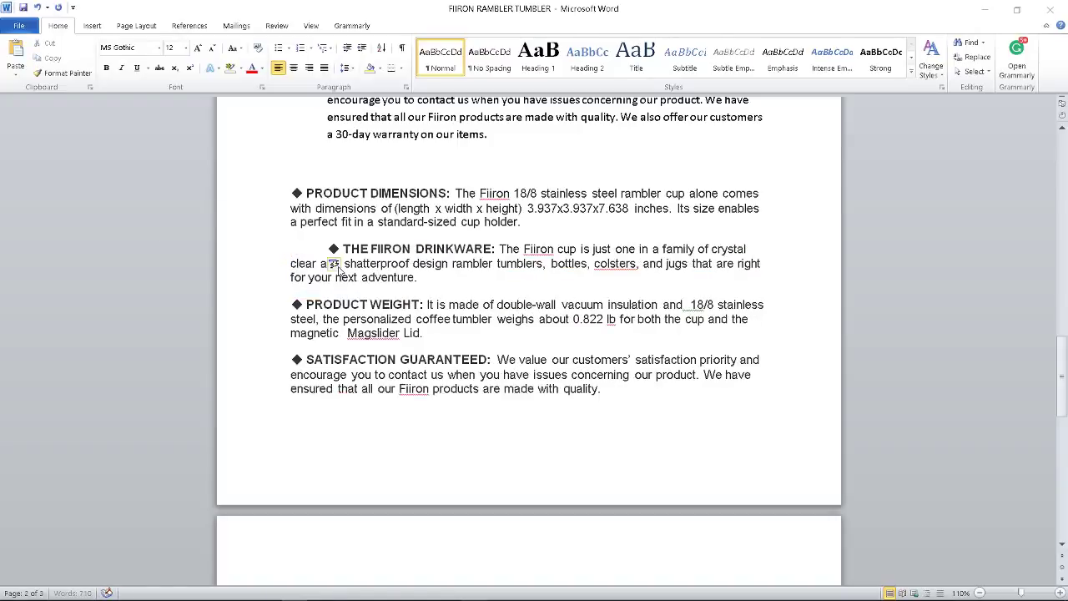
Replace the HTML Converter's text with the SHATTER-PROOF LID paragraph and copy its HTML code.
{"action": "key", "text": "alt+Tab"}
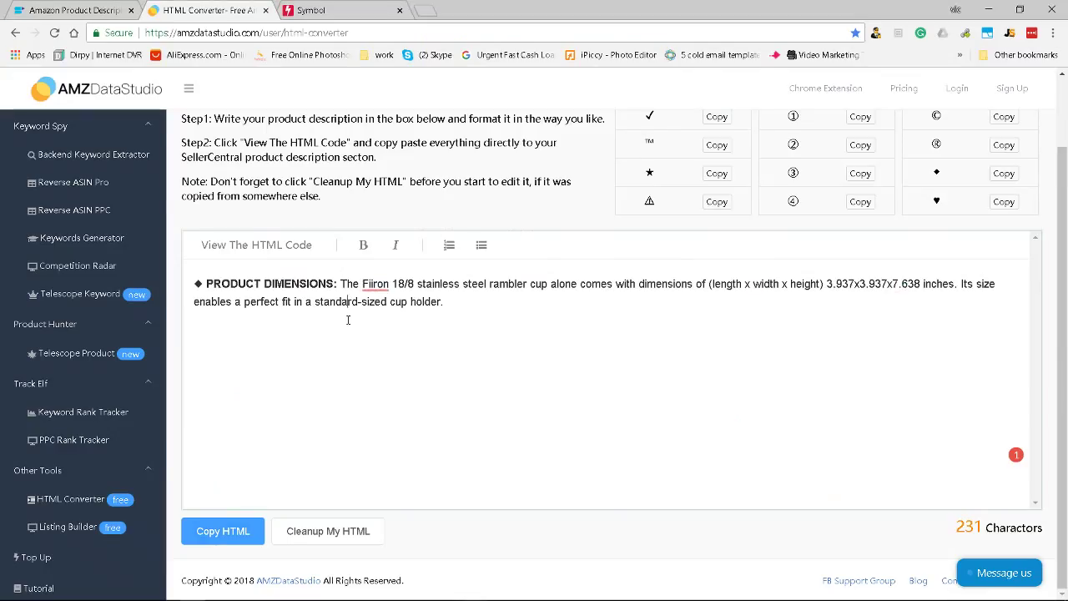
{"action": "key", "text": "ctrl+a"}
{"action": "key", "text": "BackSpace"}
{"action": "key", "text": "ctrl+v"}
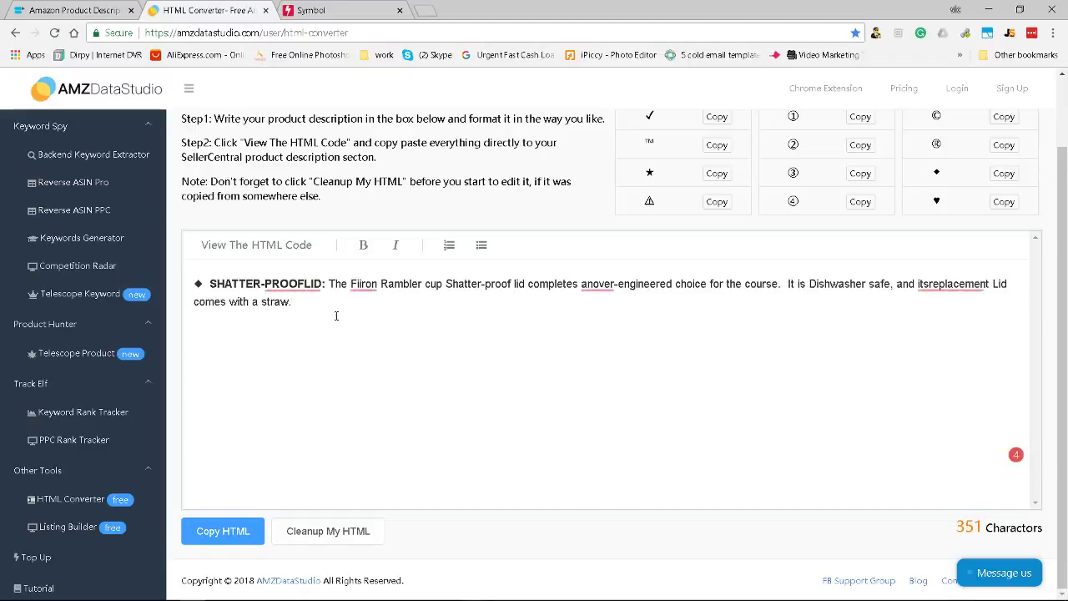
{"action": "left_click", "coordinate": [224, 531]}
Paste the SHATTER-PROOF LID code into the second Key Product Features field in Firefox and add a third field.
{"action": "key", "text": "alt+Tab"}
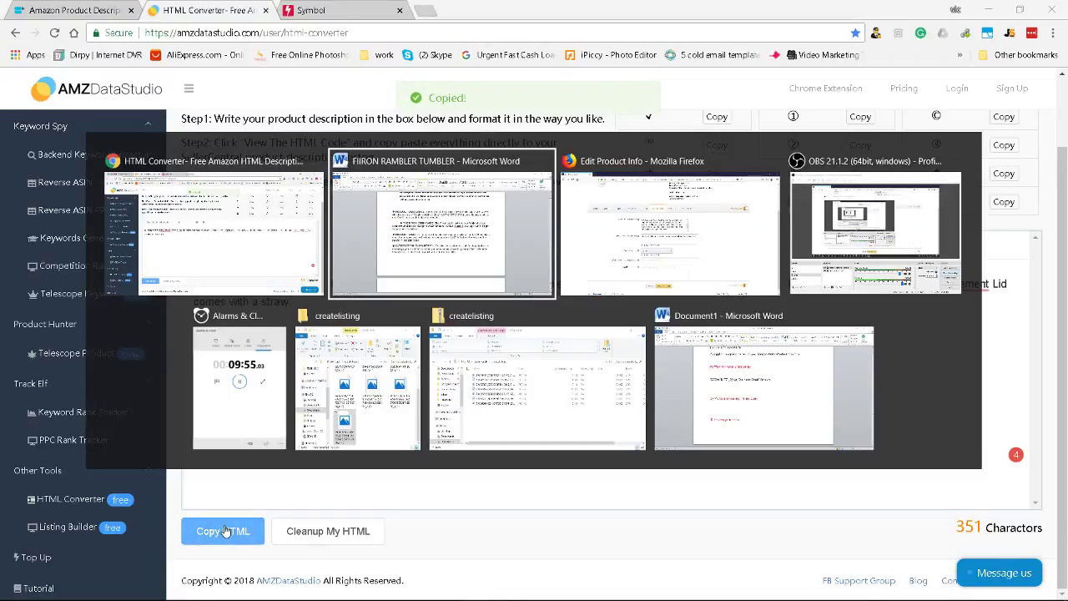
{"action": "key", "text": "alt+Tab"}
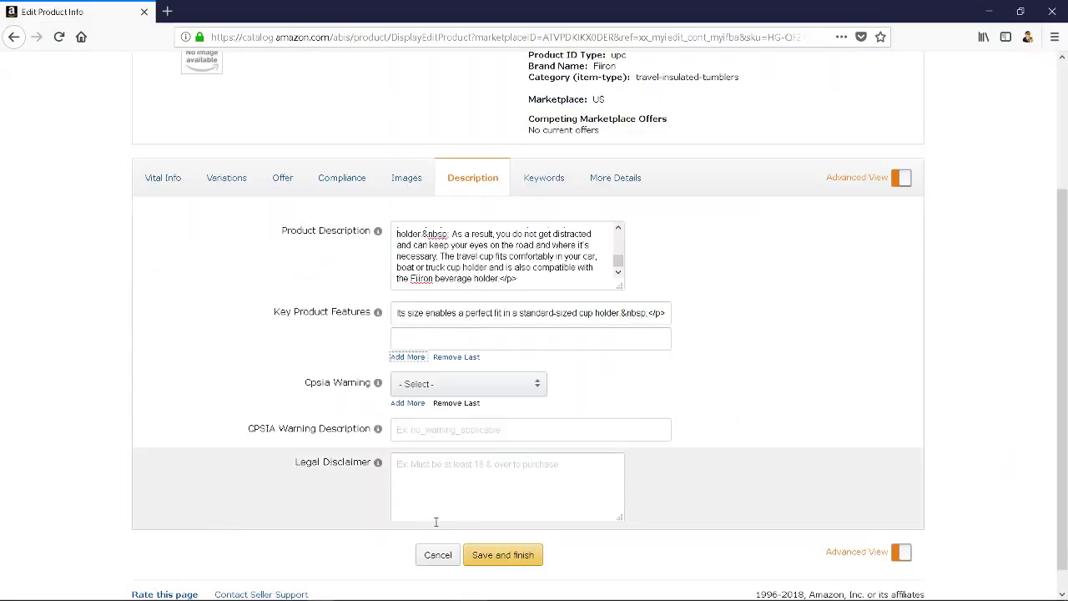
{"action": "left_click", "coordinate": [465, 336]}
{"action": "key", "text": "ctrl+v"}
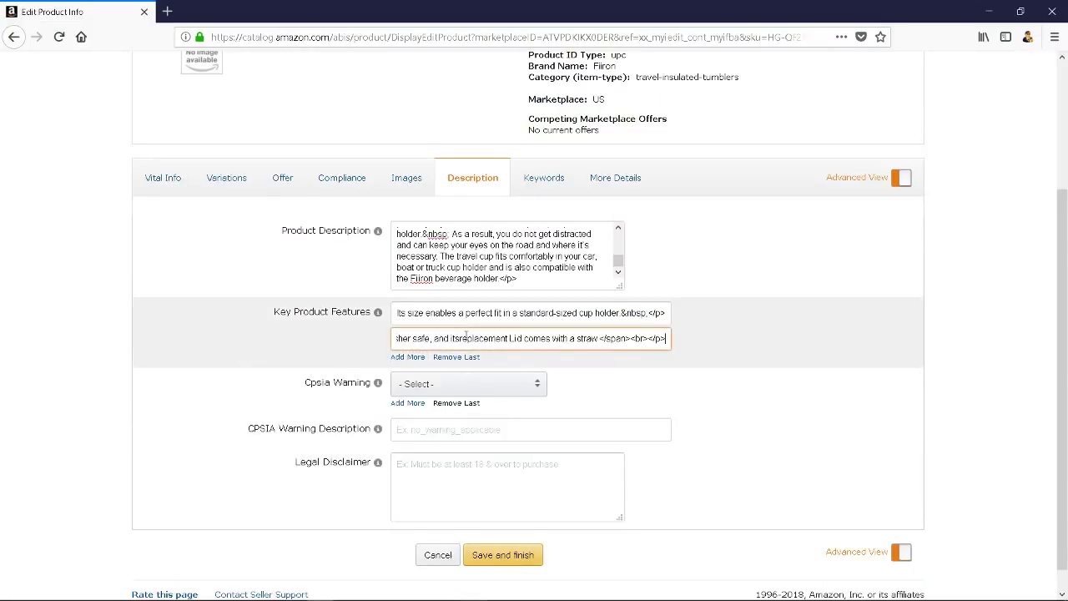
{"action": "left_click", "coordinate": [417, 359]}
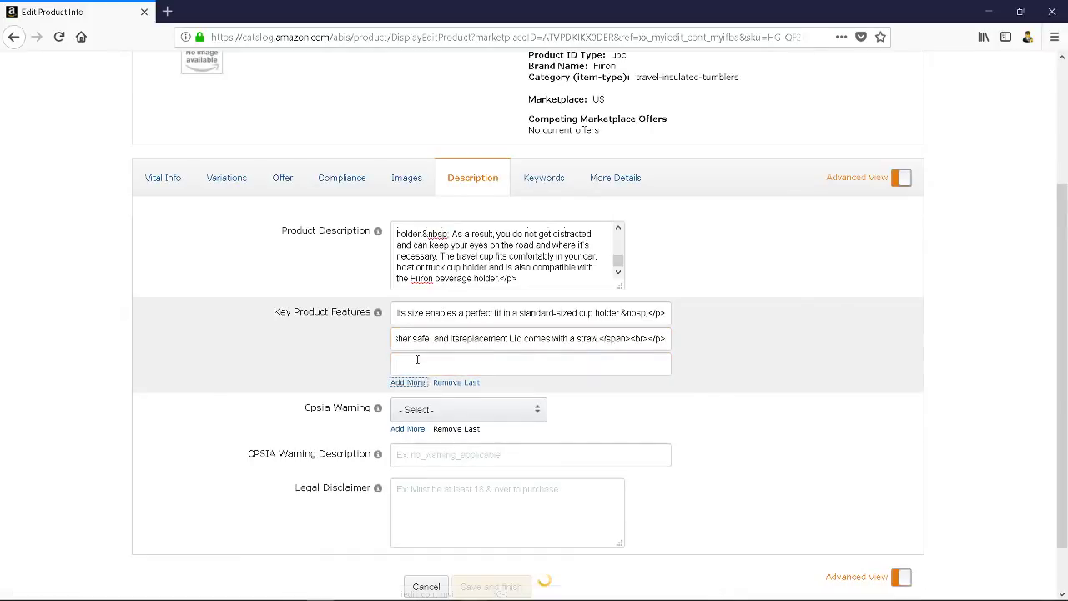
In the Word document, cut the THE FIIRON DRINKWARE paragraph and delete the PRODUCT DIMENSIONS paragraph.
{"action": "key", "text": "alt+Tab"}
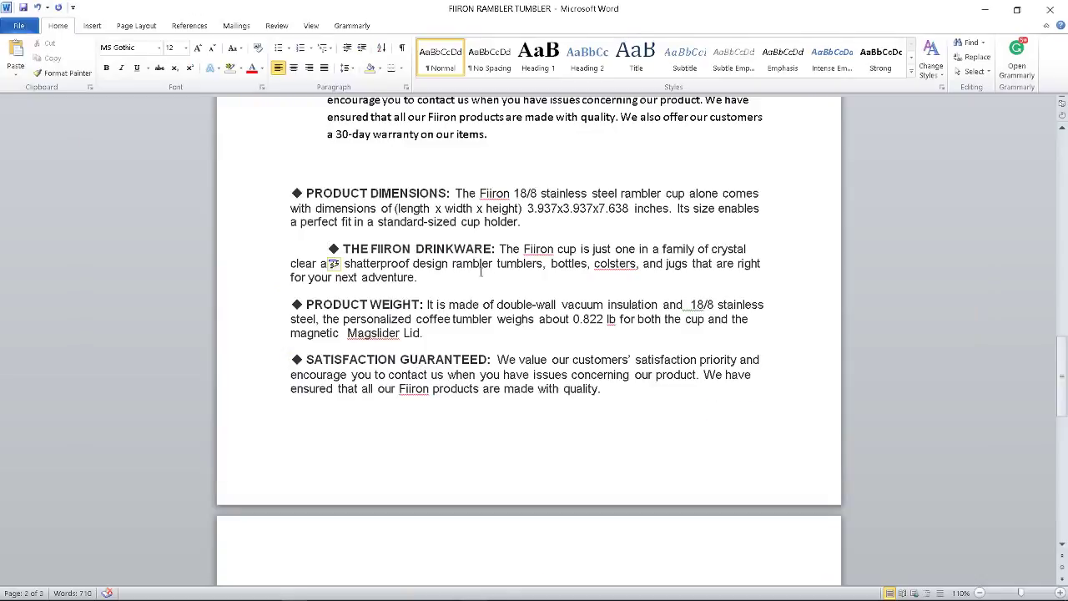
{"action": "left_click_drag", "start_coordinate": [427, 277], "coordinate": [329, 249]}
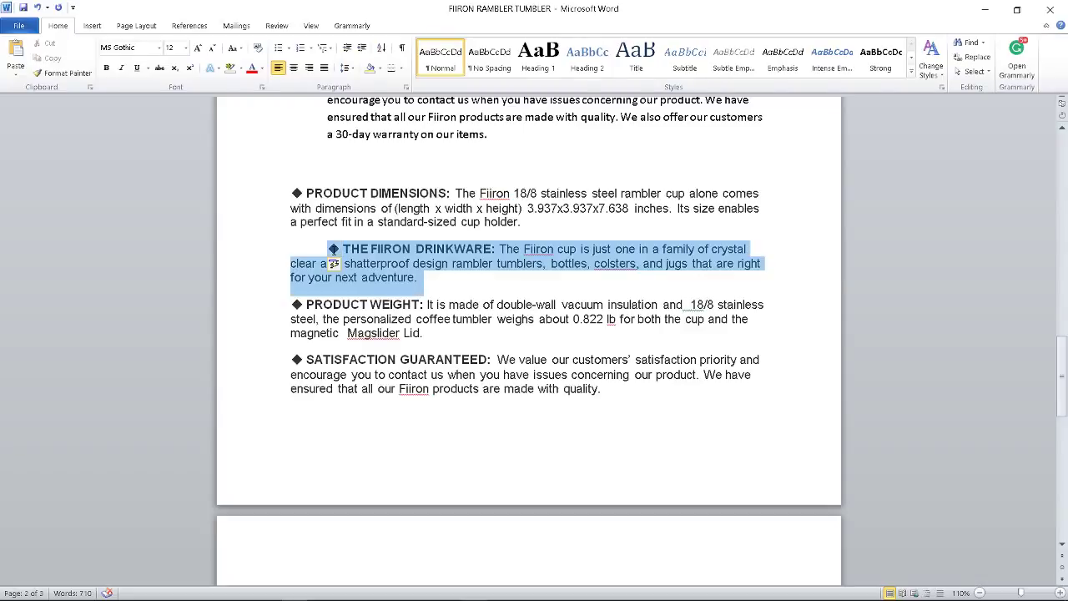
{"action": "key", "text": "Delete"}
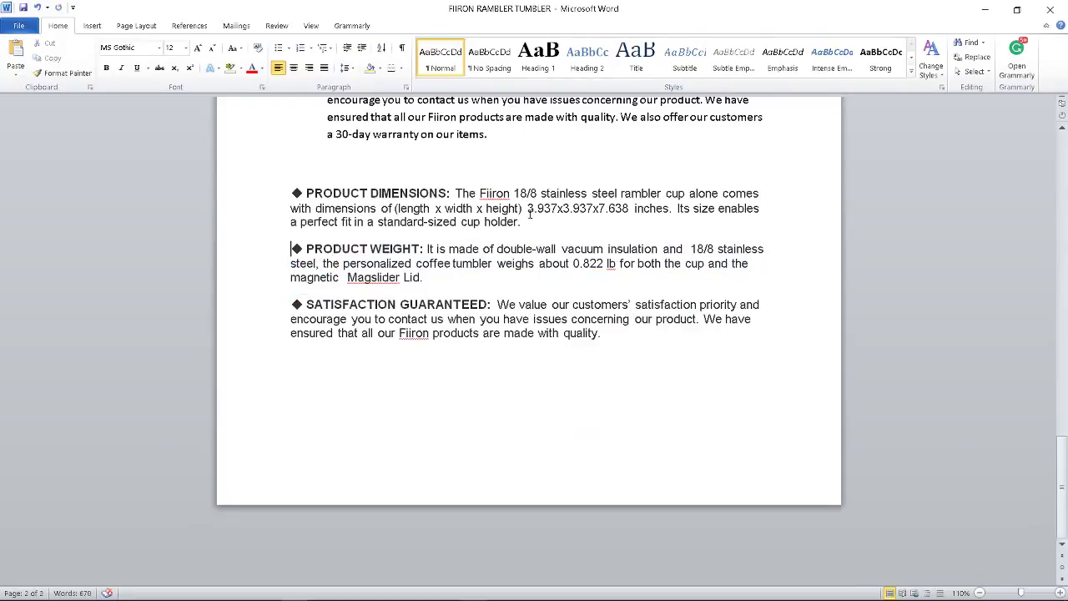
{"action": "left_click_drag", "start_coordinate": [519, 222], "coordinate": [294, 198]}
{"action": "key", "text": "Delete"}
Replace the HTML Converter's text with THE FIIRON DRINKWARE paragraph and copy its HTML code.
{"action": "key", "text": "alt+Tab"}
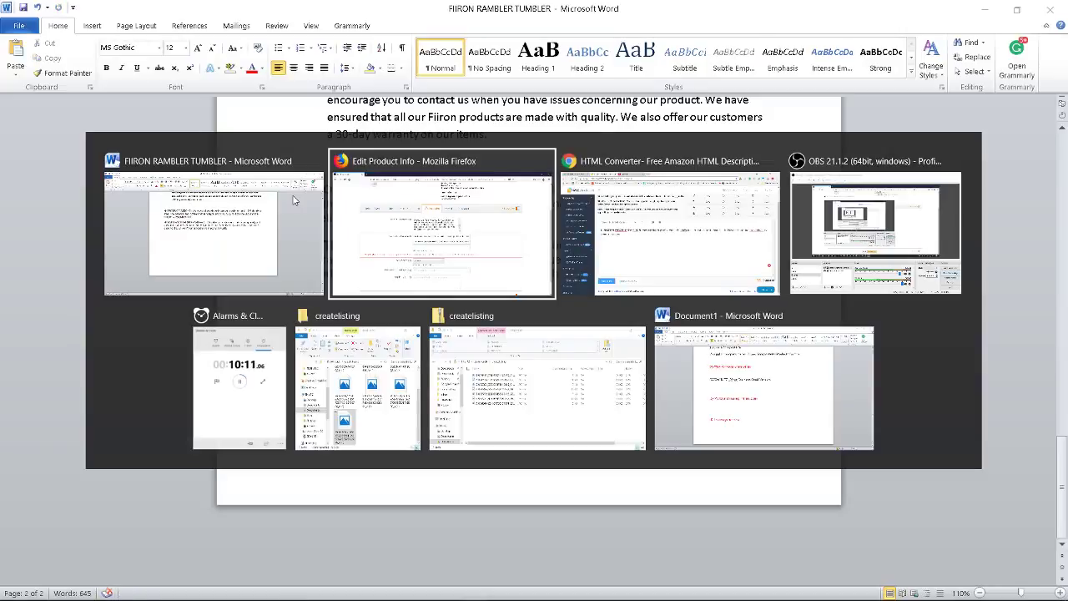
{"action": "key", "text": "alt+Tab"}
{"action": "key", "text": "Tab"}
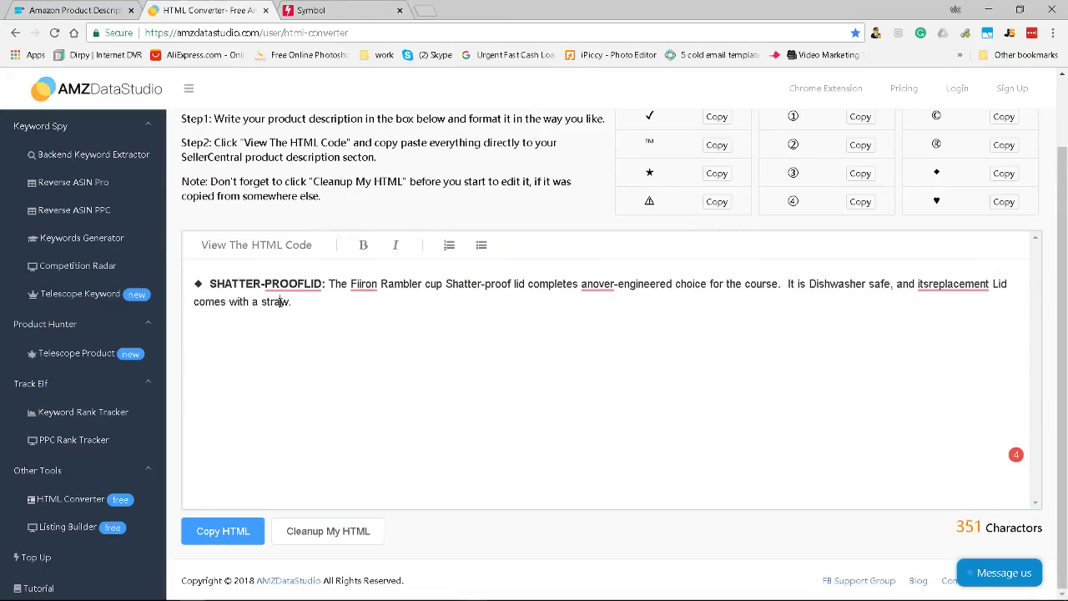
{"action": "key", "text": "ctrl+a"}
{"action": "key", "text": "Delete"}
{"action": "key", "text": "ctrl+v"}
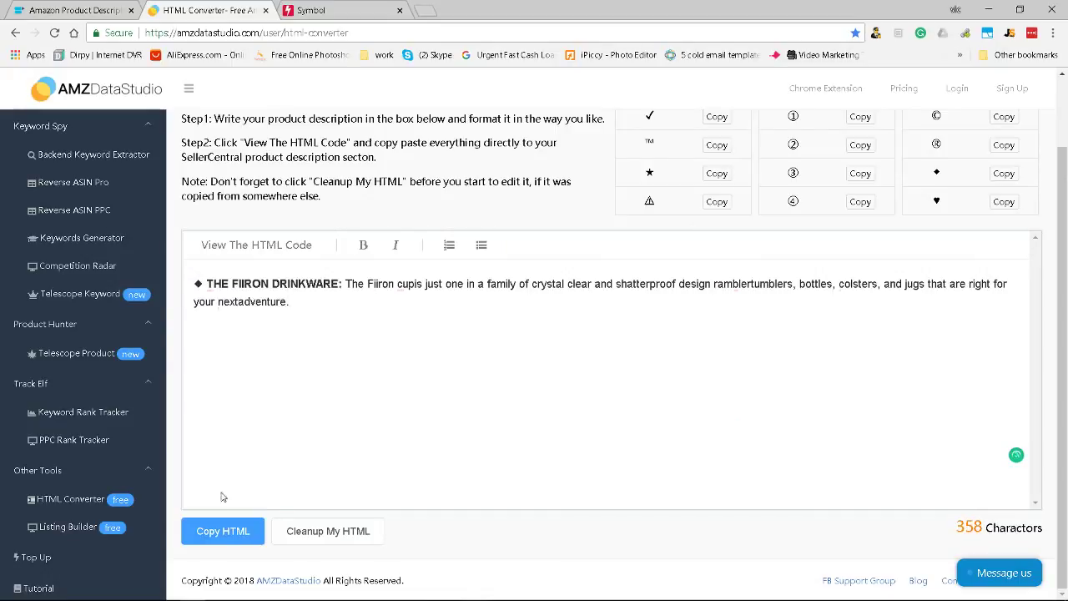
{"action": "left_click", "coordinate": [217, 534]}
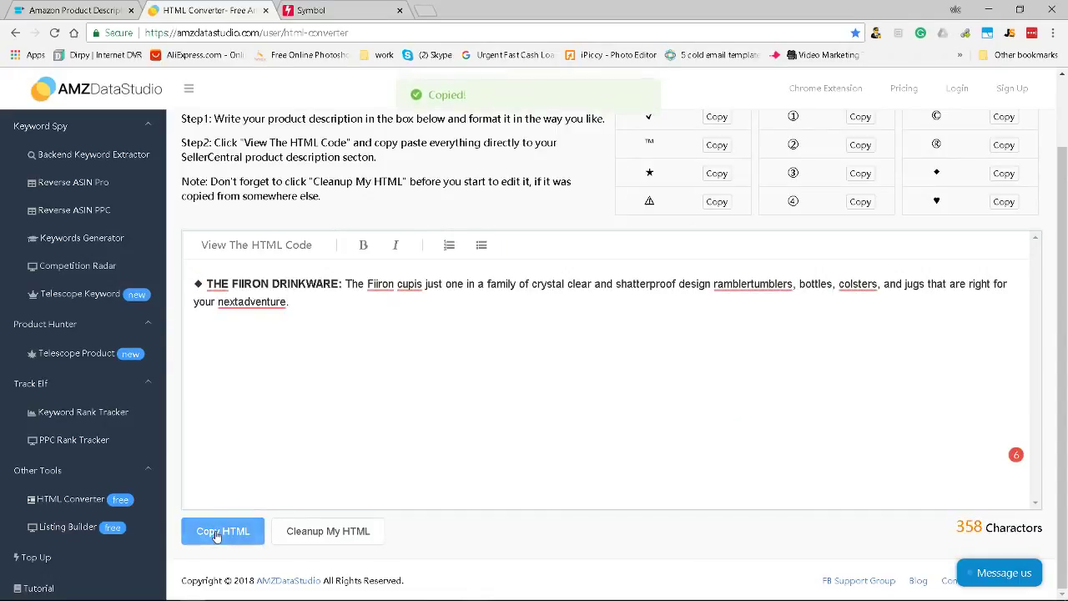
In the HTML Converter's THE FIIRON DRINKWARE text, add the missing spaces in "rambler tumblers" and "next adventure" and copy the HTML.
{"action": "key", "text": "alt+Tab"}
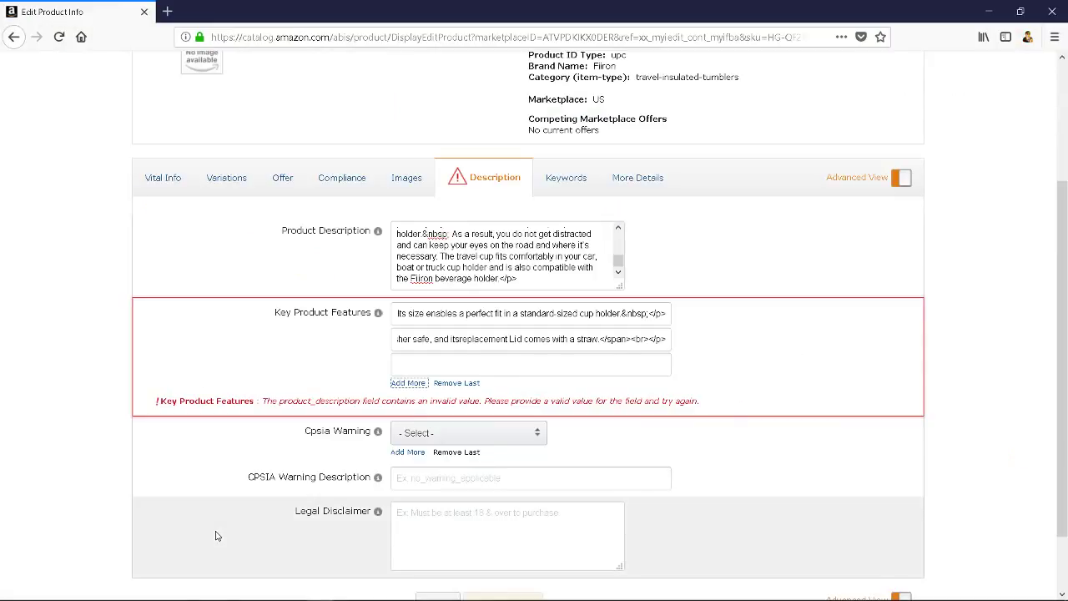
{"action": "key", "text": "alt+Tab"}
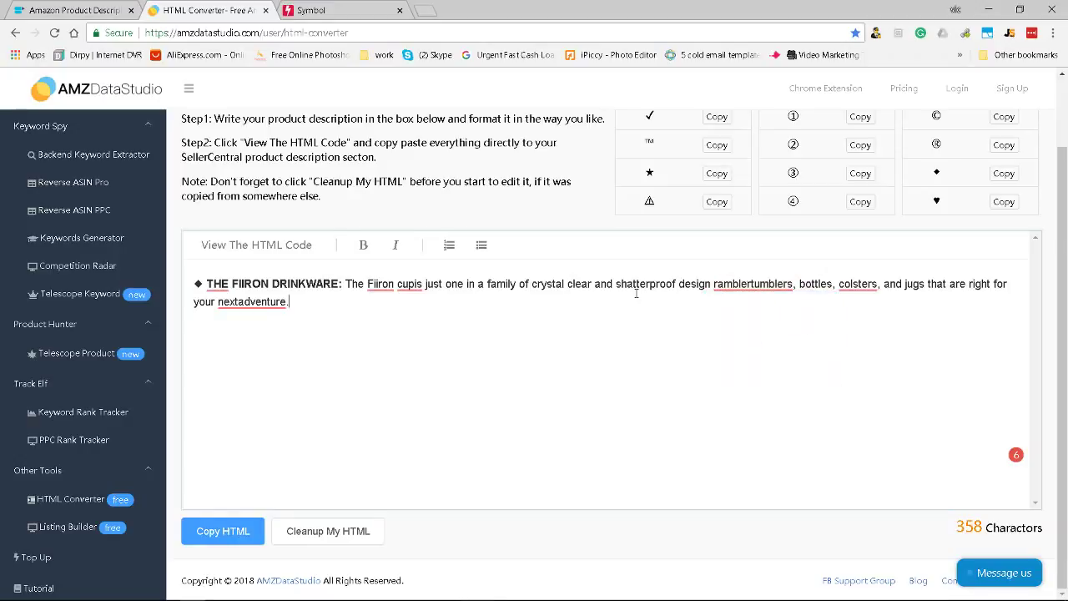
{"action": "left_click", "coordinate": [751, 283]}
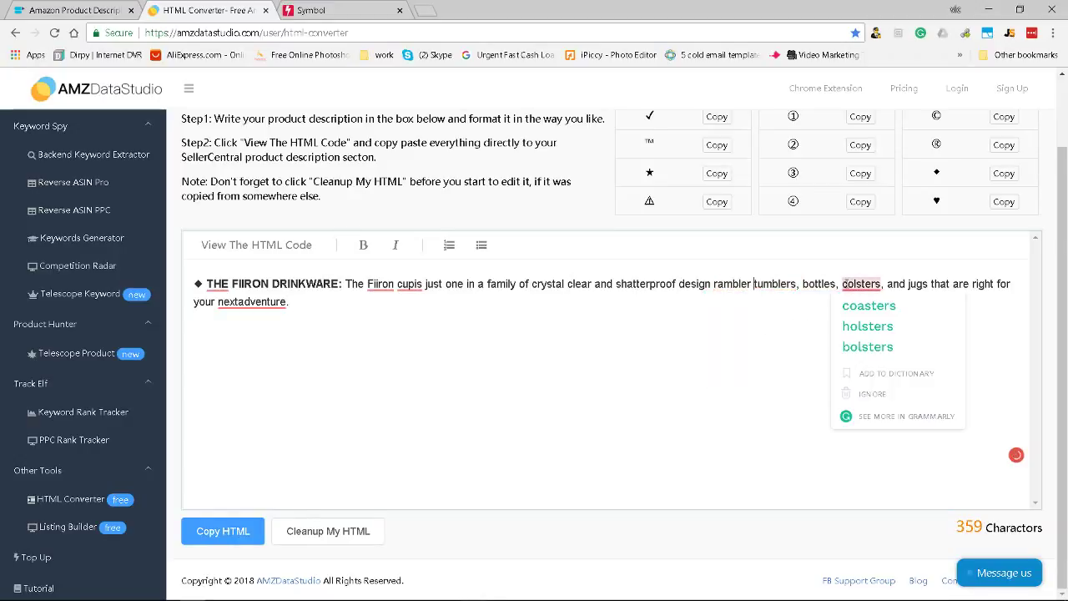
{"action": "mouse_move", "coordinate": [870, 288]}
{"action": "mouse_move", "coordinate": [250, 303]}
{"action": "left_click", "coordinate": [265, 323]}
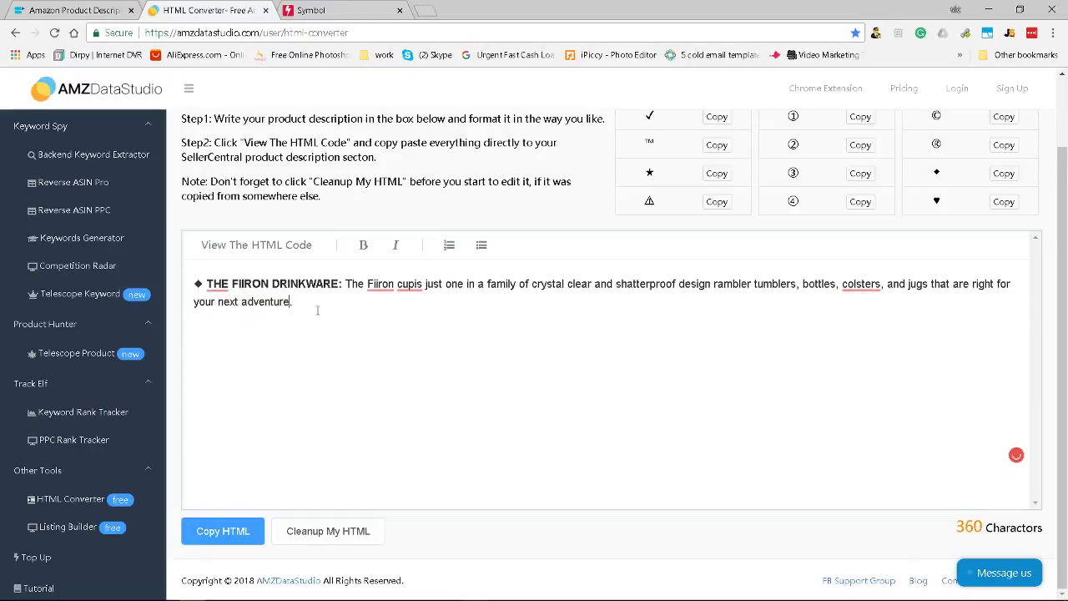
{"action": "left_click", "coordinate": [209, 528]}
{"action": "key", "text": "alt+Tab"}
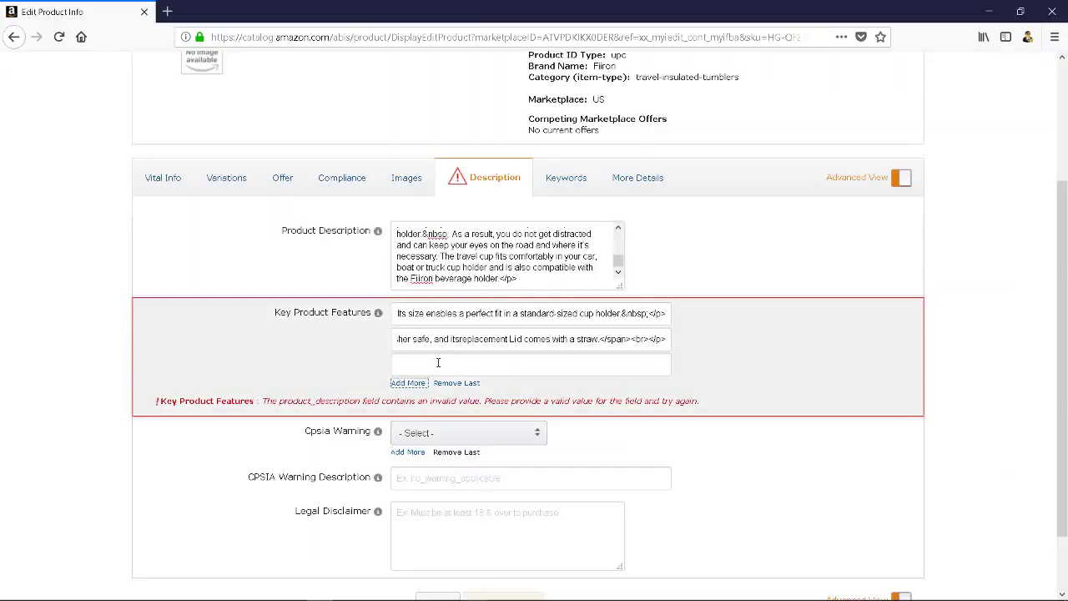
{"action": "left_click", "coordinate": [438, 362]}
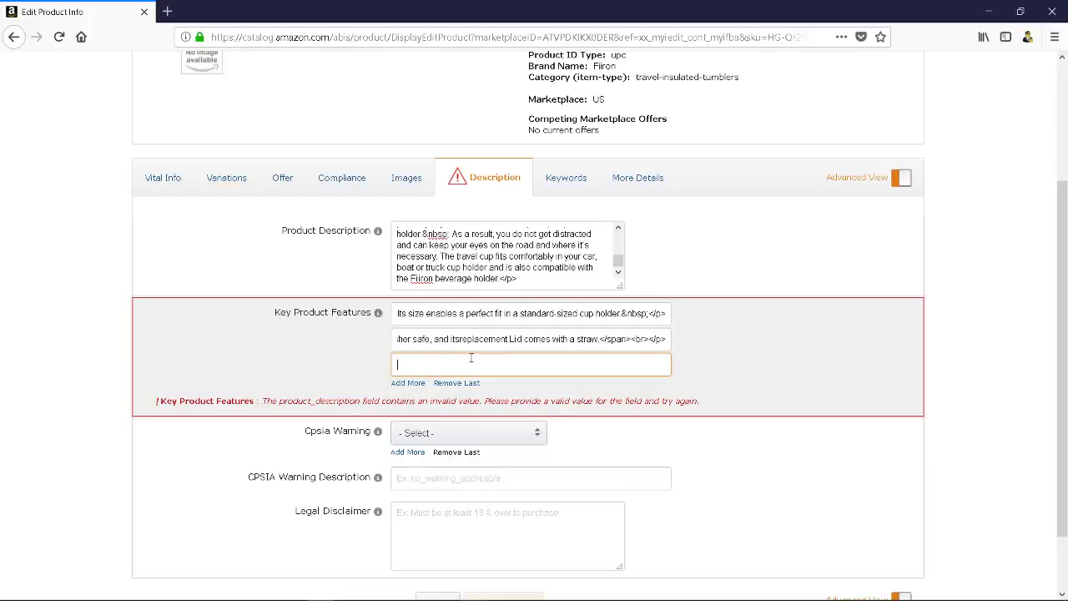
{"action": "left_click", "coordinate": [491, 338]}
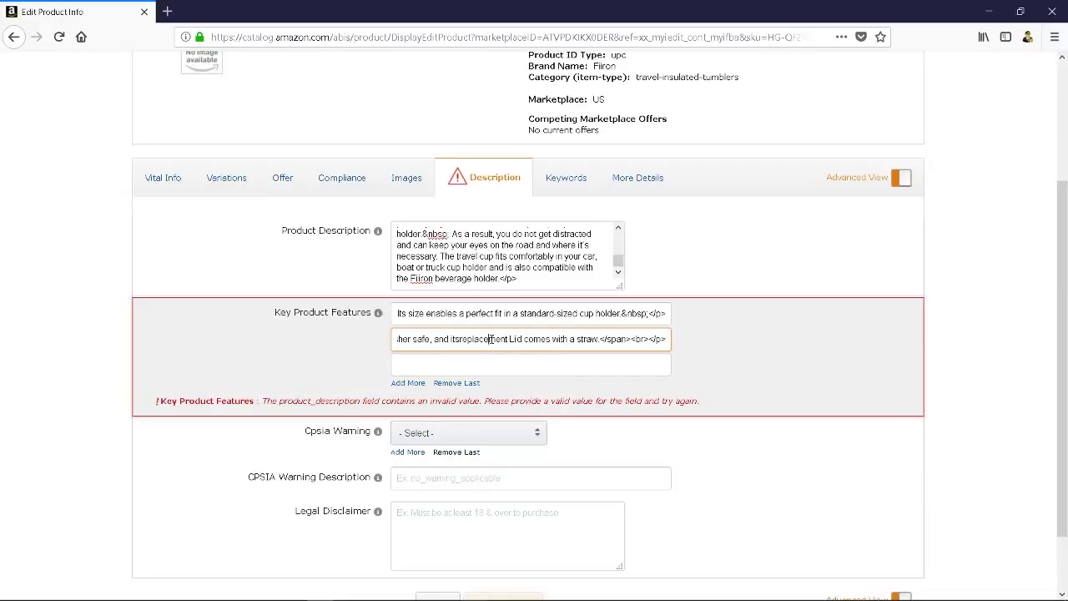
{"action": "key", "text": "alt+Tab"}
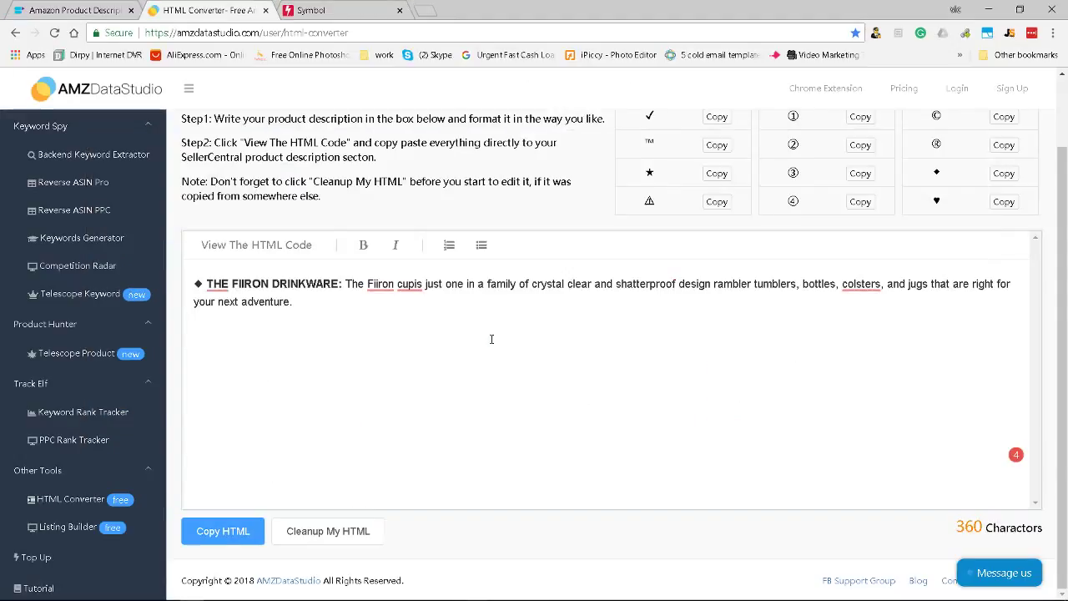
Switch to the Word document and undo the deletion of the PRODUCT DIMENSIONS paragraph.
{"action": "key", "text": "alt+Tab"}
{"action": "key", "text": "alt+Tab"}
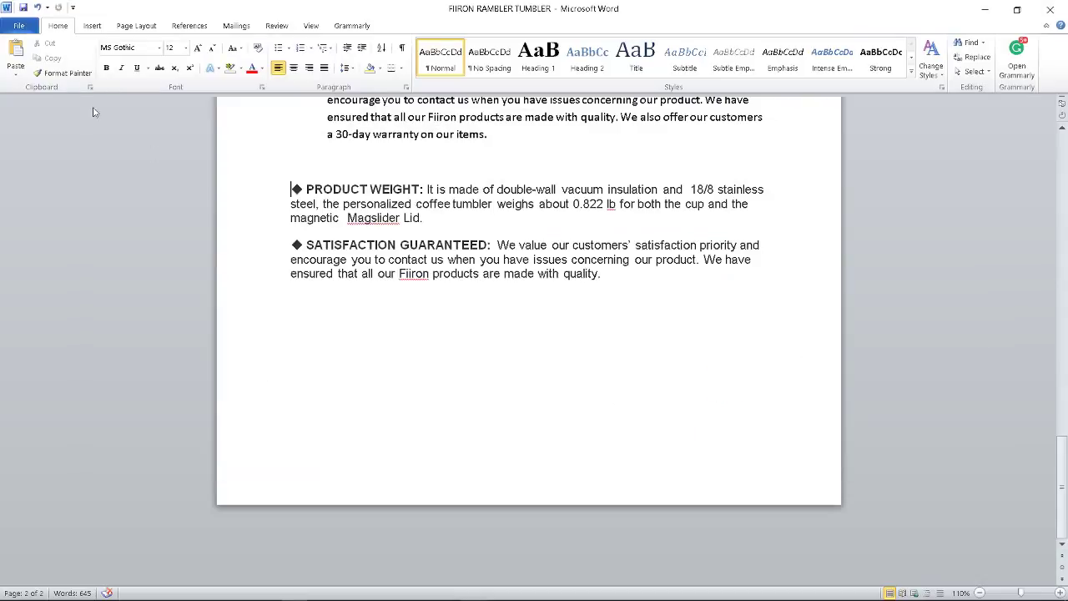
{"action": "left_click", "coordinate": [37, 7]}
{"action": "key", "text": "alt+Tab"}
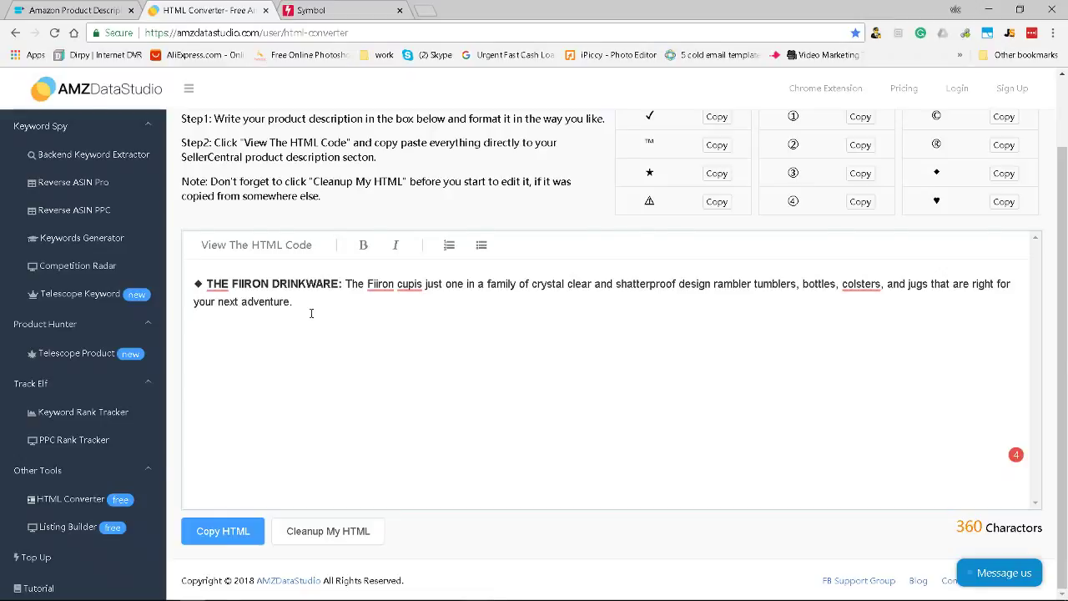
{"action": "key", "text": "alt+Tab"}
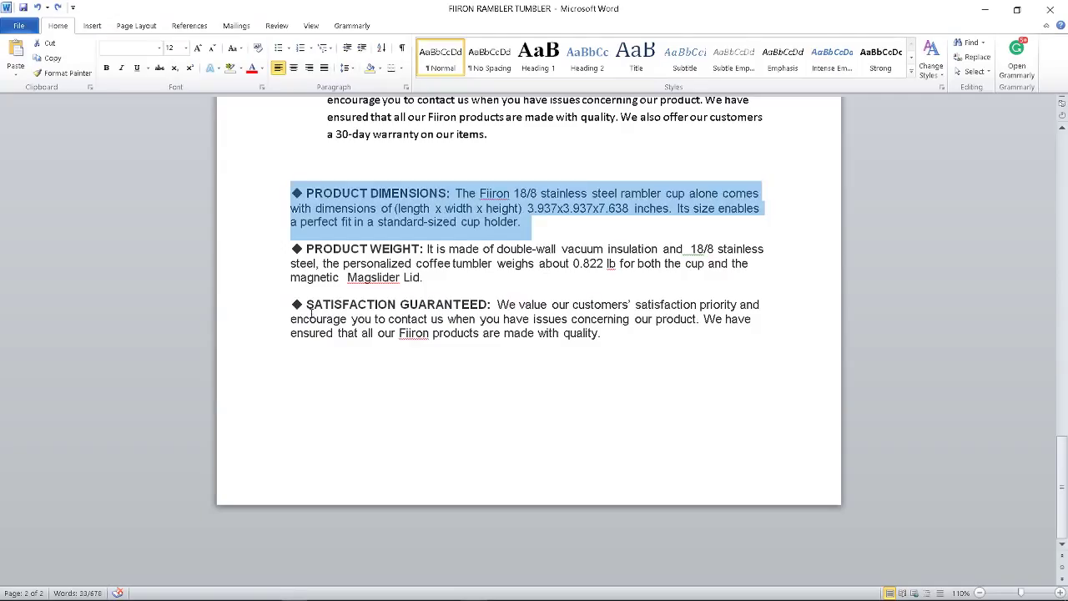
Switch to Firefox and cut the SHATTER-PROOF LID code out of the second Key Product Features field.
{"action": "key", "text": "alt+Tab"}
{"action": "key", "text": "alt+Tab"}
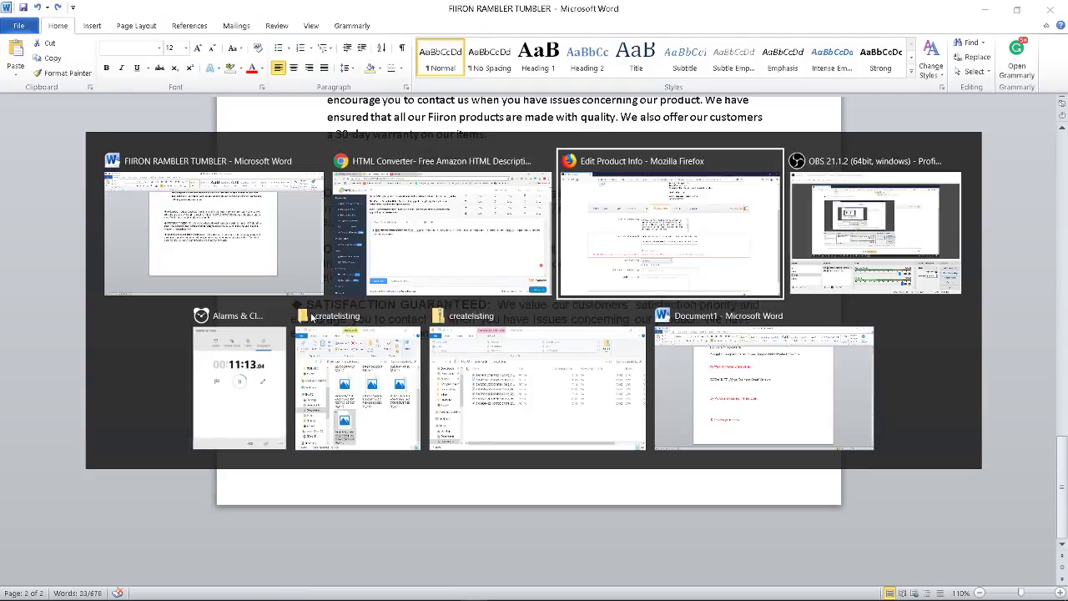
{"action": "key", "text": "ctrl+a"}
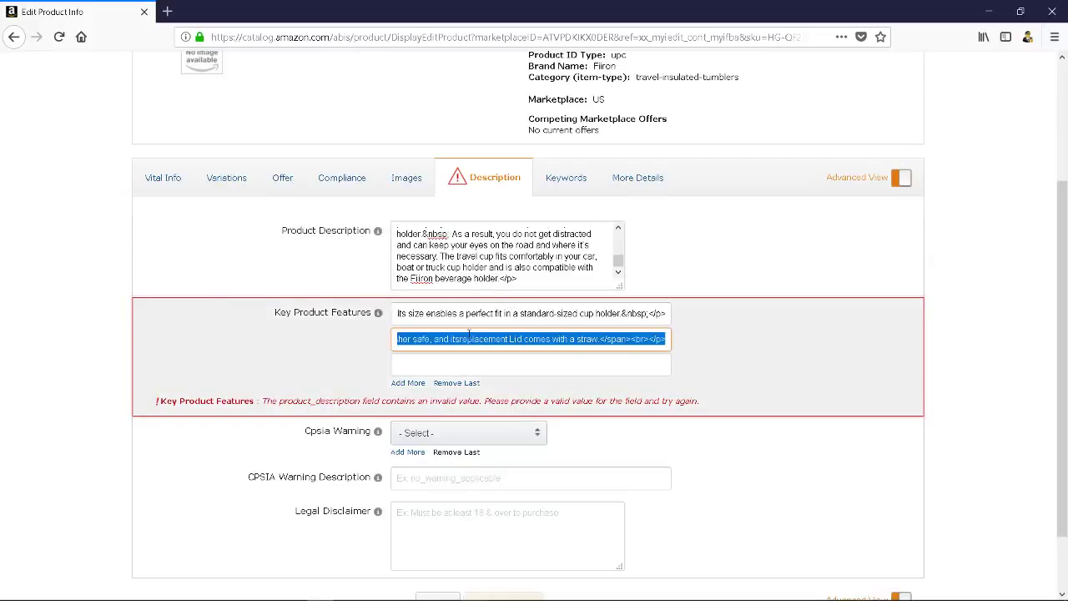
{"action": "key", "text": "BackSpace"}
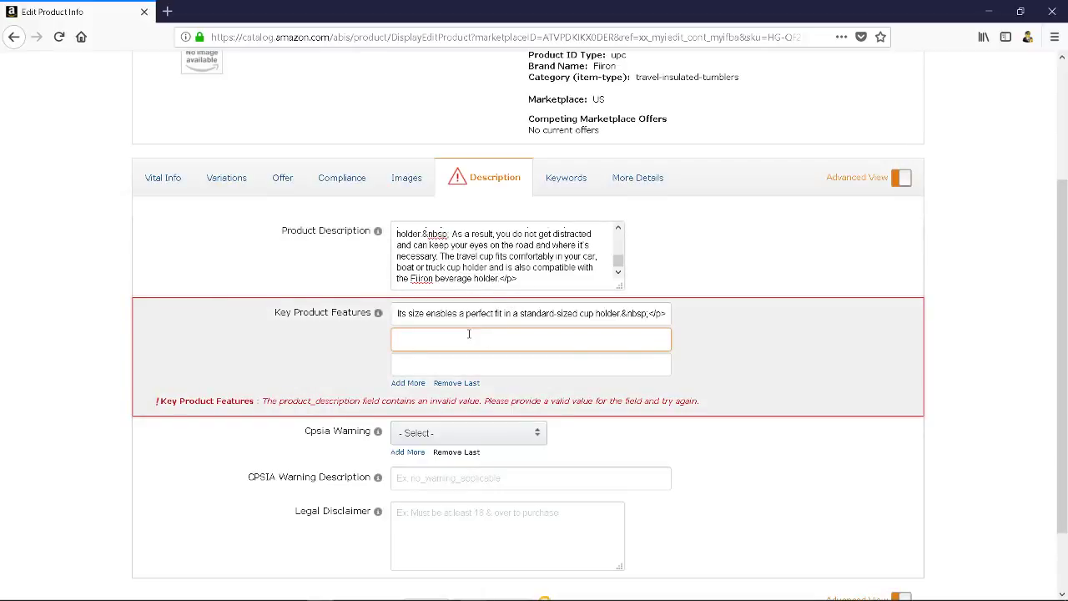
{"action": "left_click", "coordinate": [792, 334]}
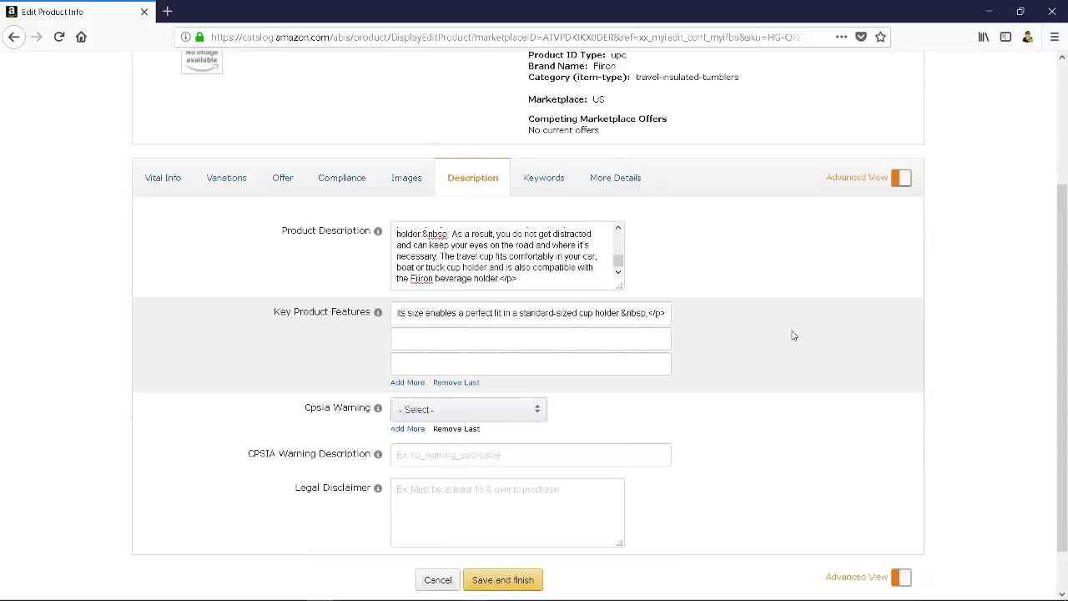
Replace the HTML Converter's text in Chrome with the cut SHATTER-PROOF LID code and clean up its HTML to plain text.
{"action": "key", "text": "alt+Tab"}
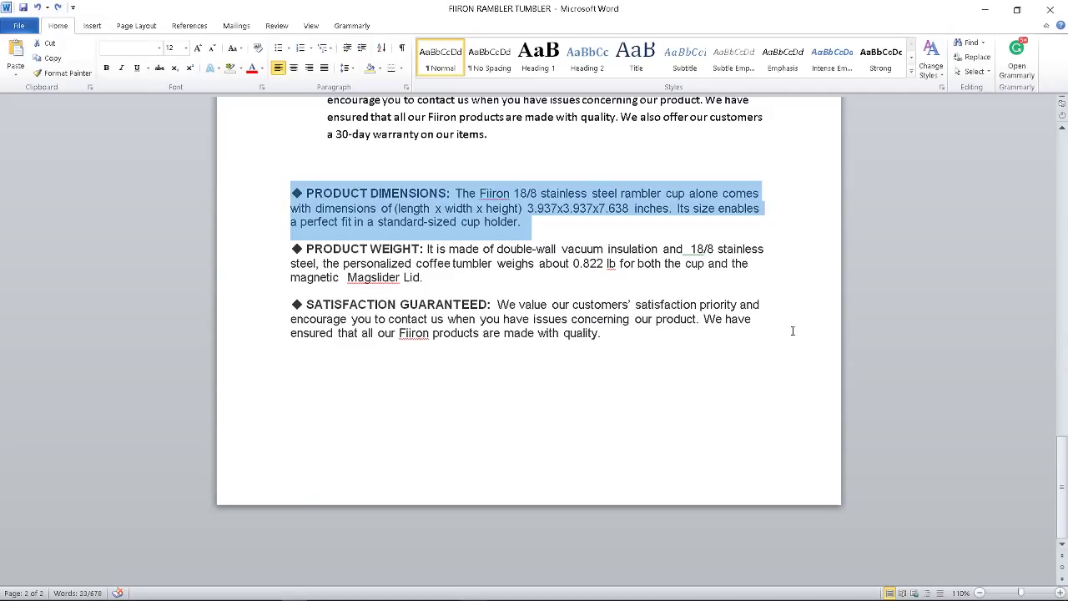
{"action": "key", "text": "alt+Tab"}
{"action": "key", "text": "ctrl+a"}
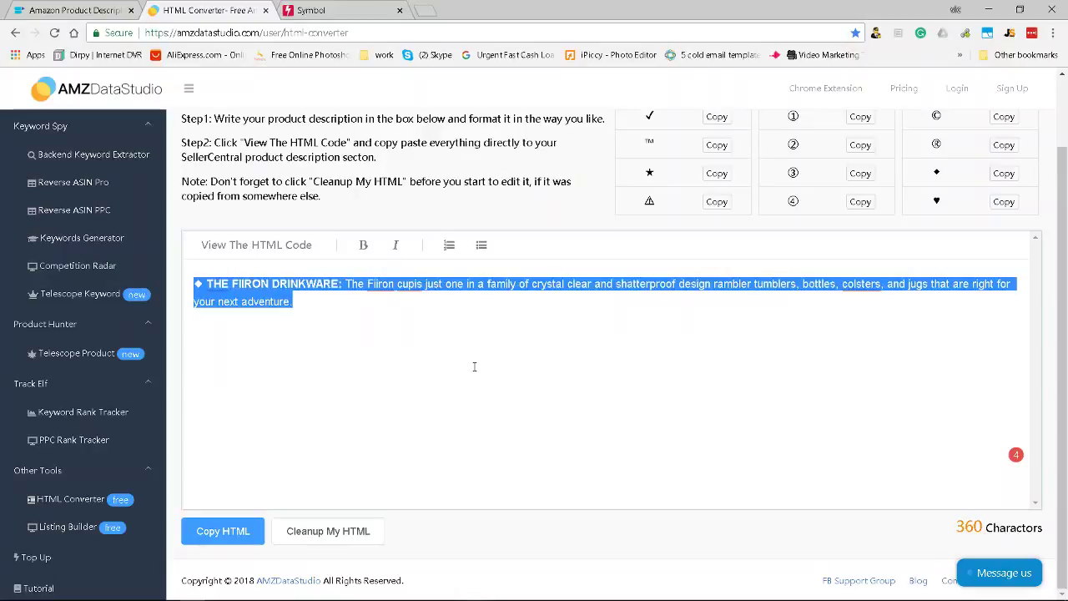
{"action": "key", "text": "BackSpace"}
{"action": "key", "text": "ctrl+v"}
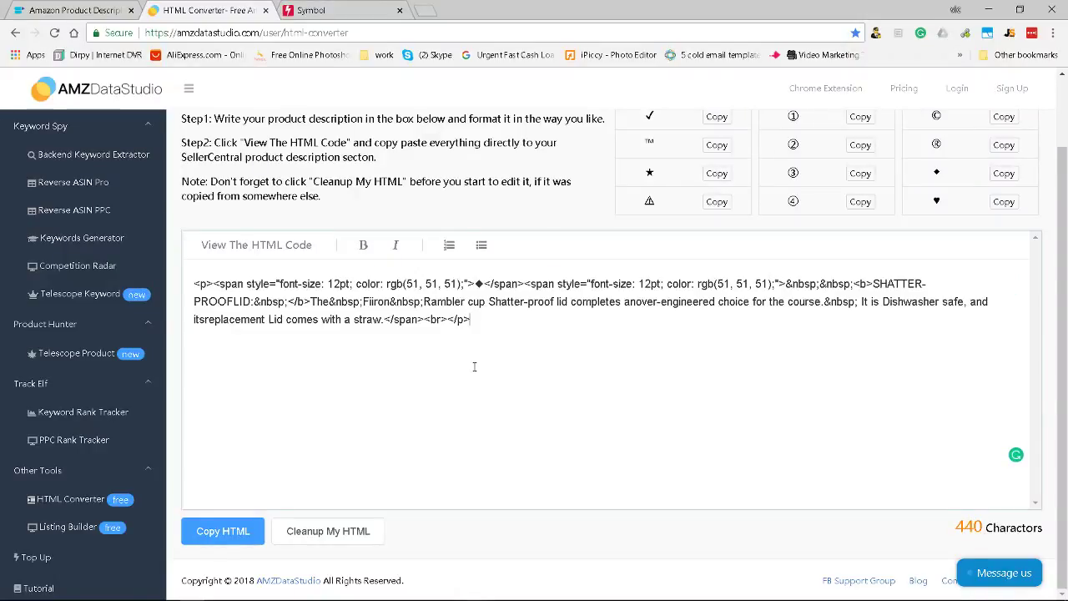
{"action": "left_click", "coordinate": [328, 533]}
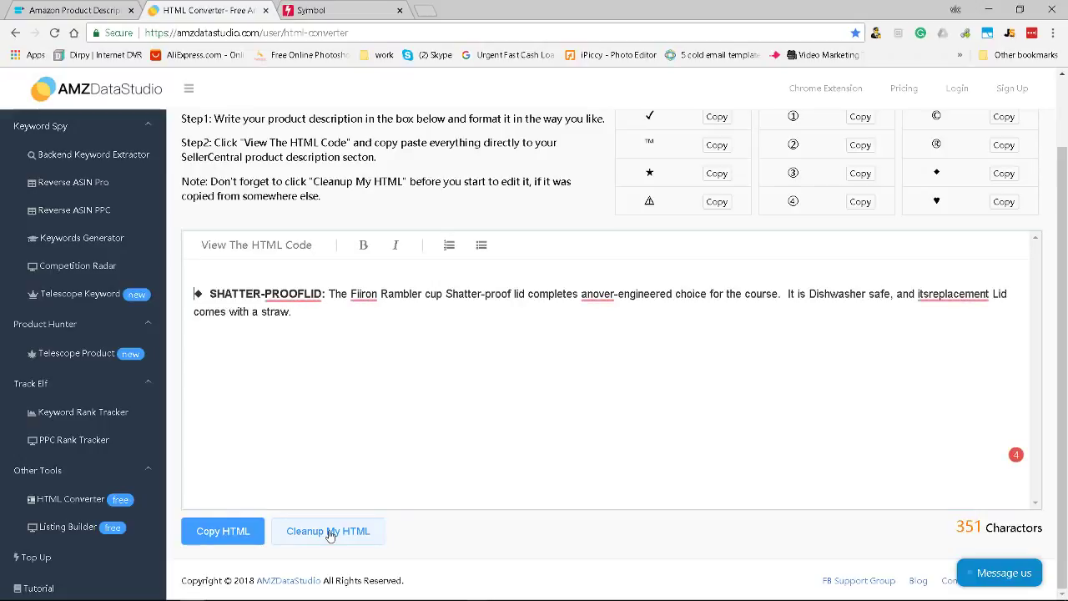
{"action": "left_click", "coordinate": [328, 533]}
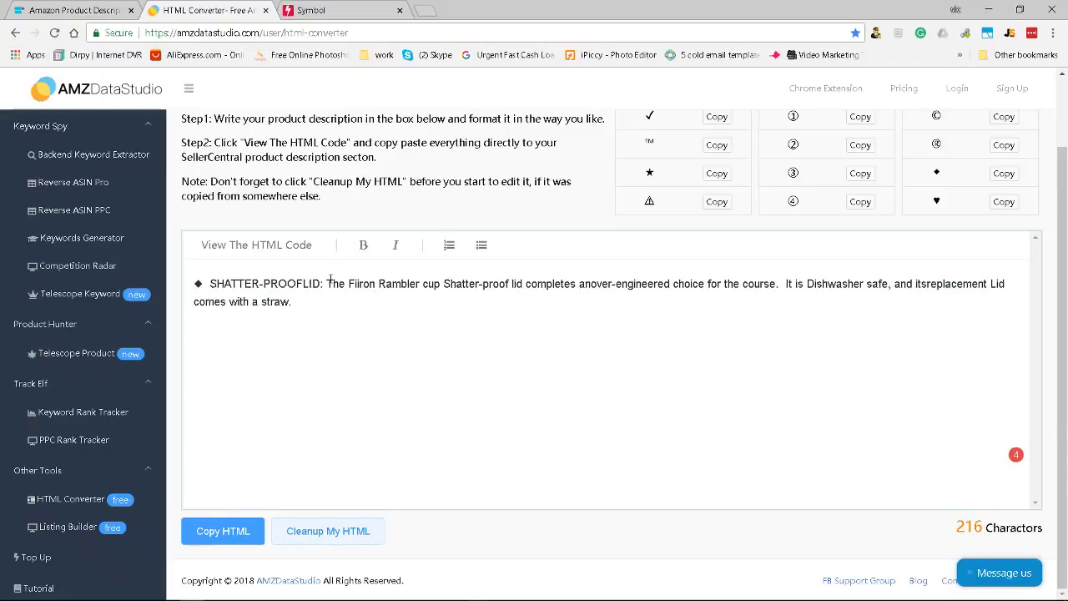
Make the "SHATTER-PROOFLID:" heading bold in the HTML Converter.
{"action": "left_click_drag", "start_coordinate": [325, 284], "coordinate": [213, 281]}
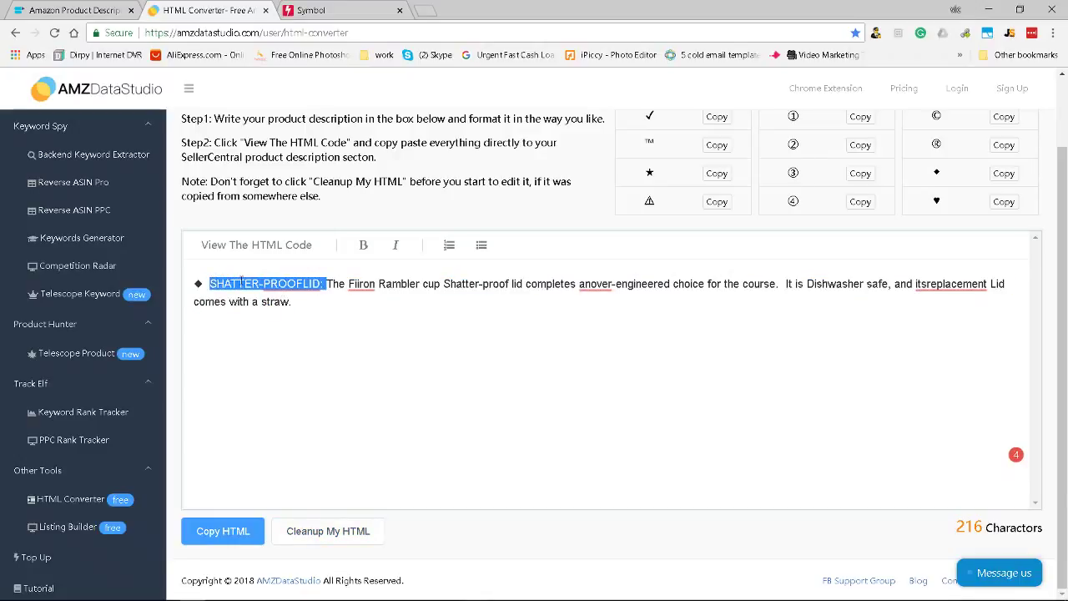
{"action": "key", "text": "ctrl+b"}
{"action": "left_click", "coordinate": [336, 305]}
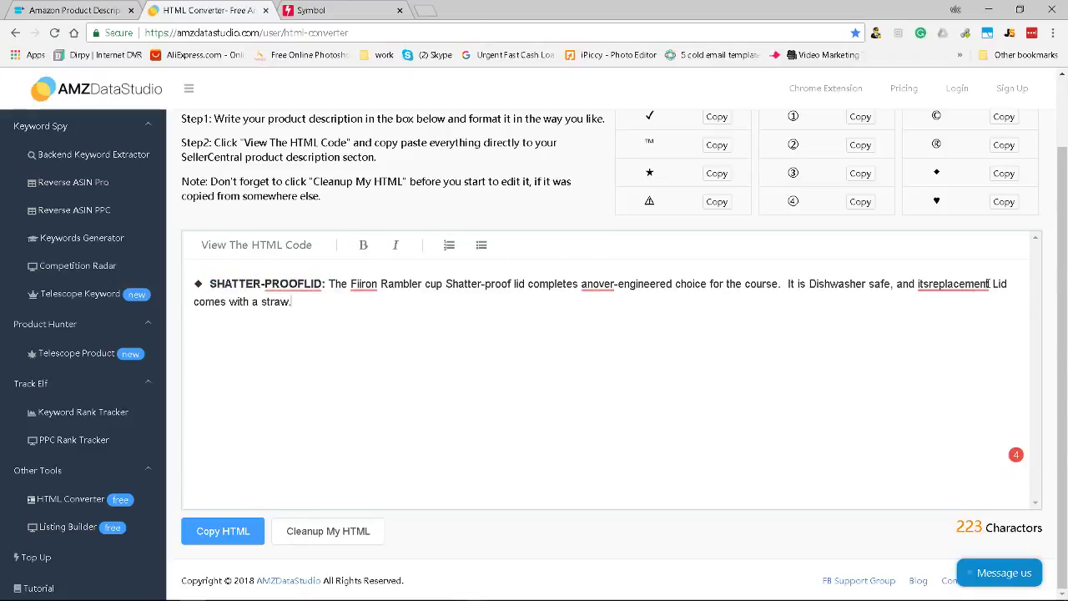
Correct "itsreplacement" to "its replacement" using the spelling suggestion and copy the paragraph's HTML code.
{"action": "right_click", "coordinate": [929, 292]}
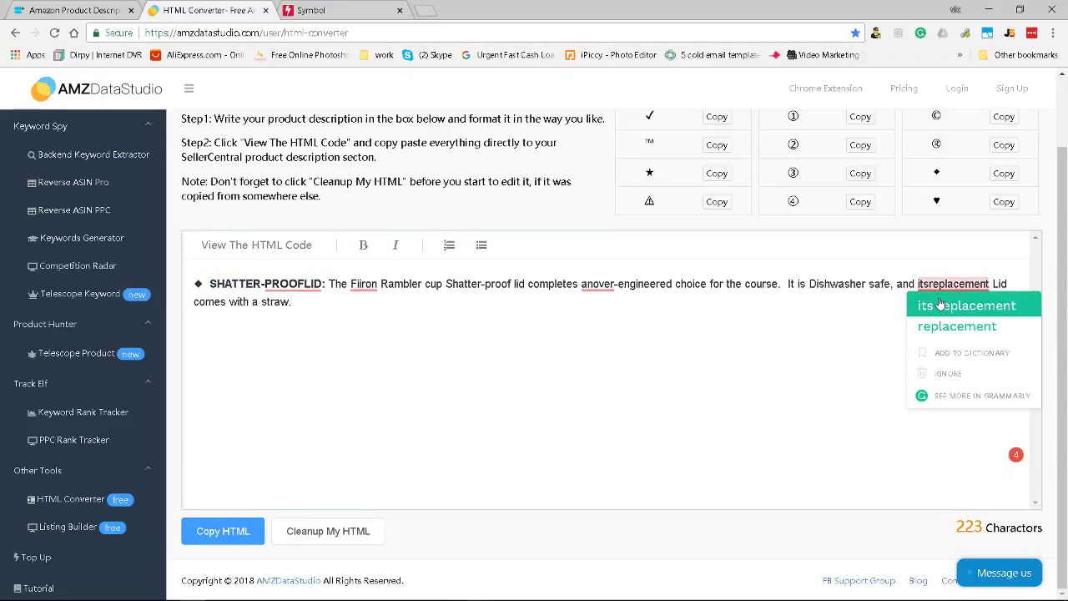
{"action": "left_click", "coordinate": [939, 300]}
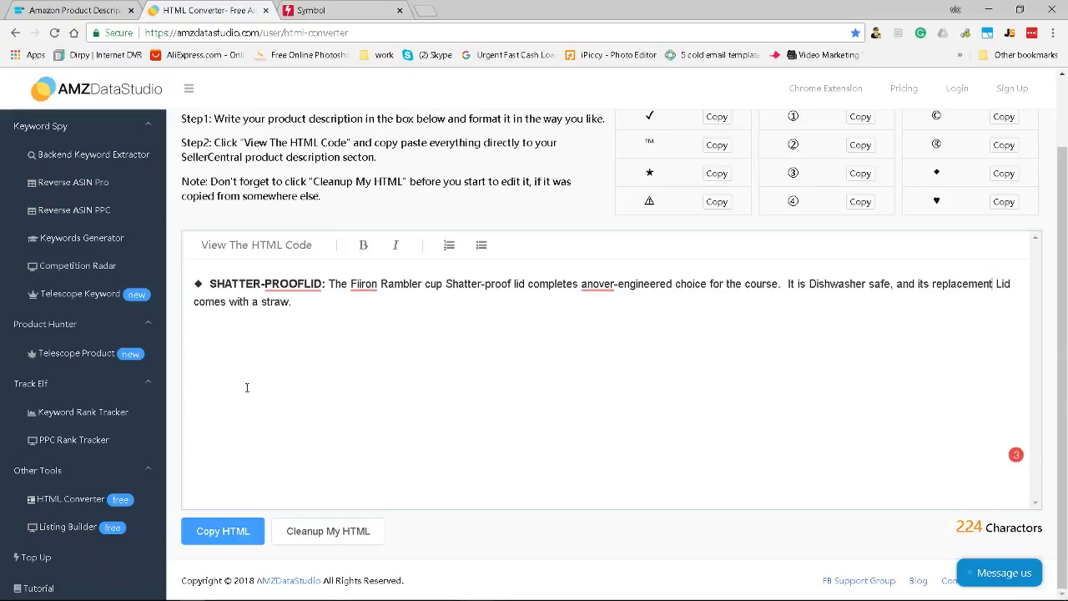
{"action": "left_click", "coordinate": [223, 530]}
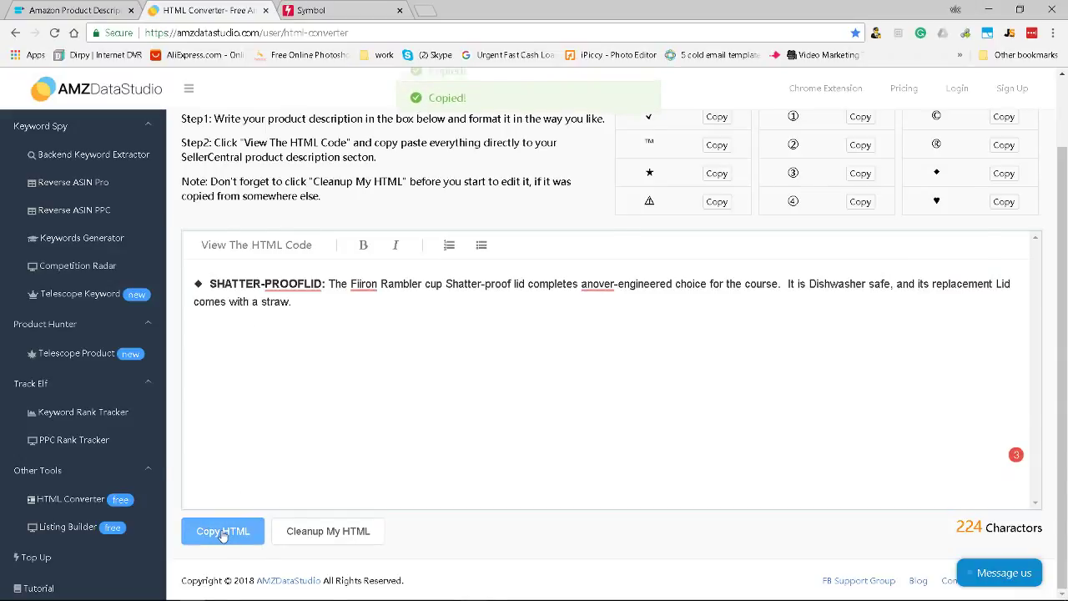
Switch to Firefox and paste the corrected SHATTER-PROOF LID code into the empty second Key Product Features field.
{"action": "key", "text": "alt+Tab"}
{"action": "key", "text": "alt+Tab"}
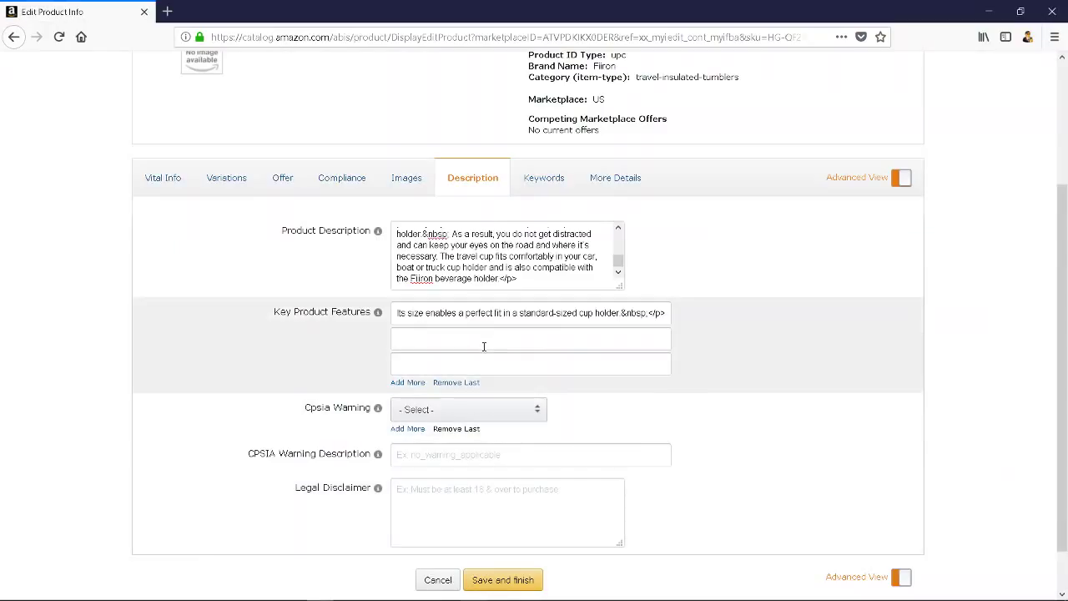
{"action": "left_click", "coordinate": [484, 342]}
{"action": "key", "text": "ctrl+v"}
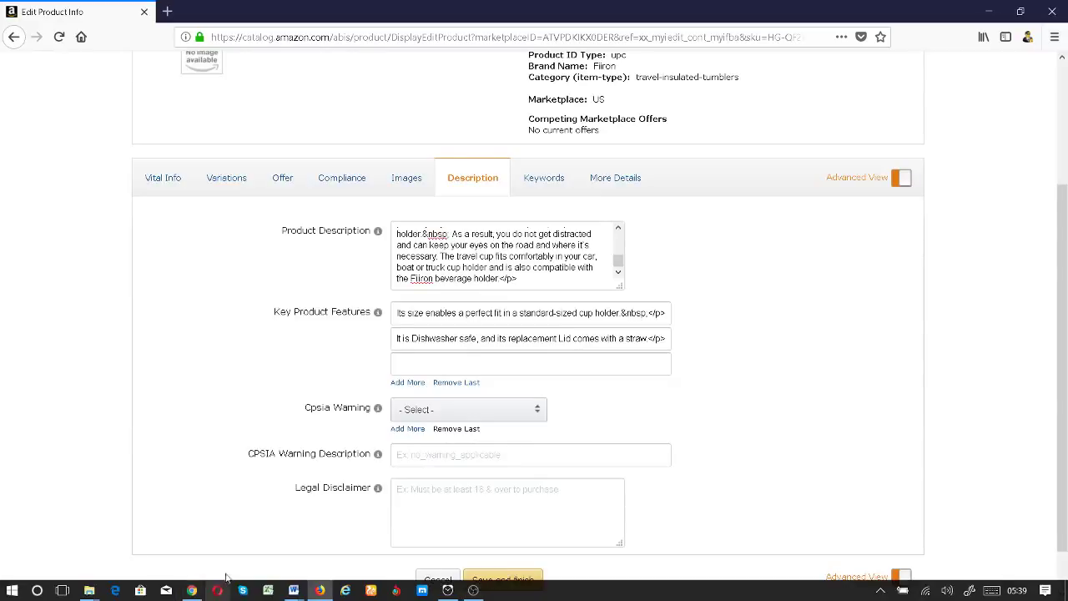
In the FIIRON RAMBLER TUMBLER Word document, restore THE FIIRON DRINKWARE paragraph above PRODUCT WEIGHT and remove it again.
{"action": "mouse_move", "coordinate": [346, 594]}
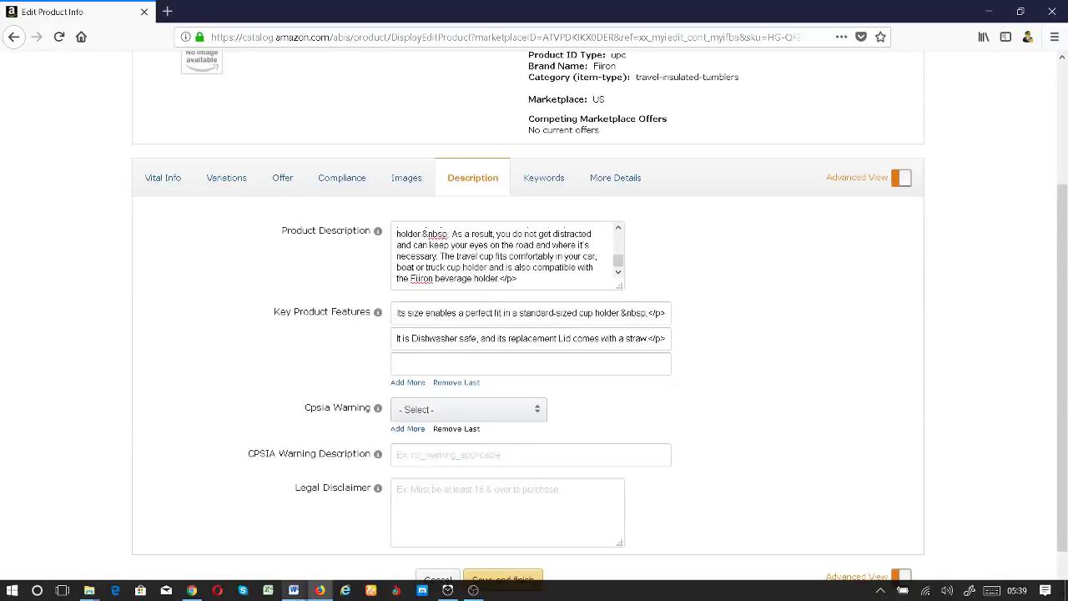
{"action": "left_click", "coordinate": [294, 590]}
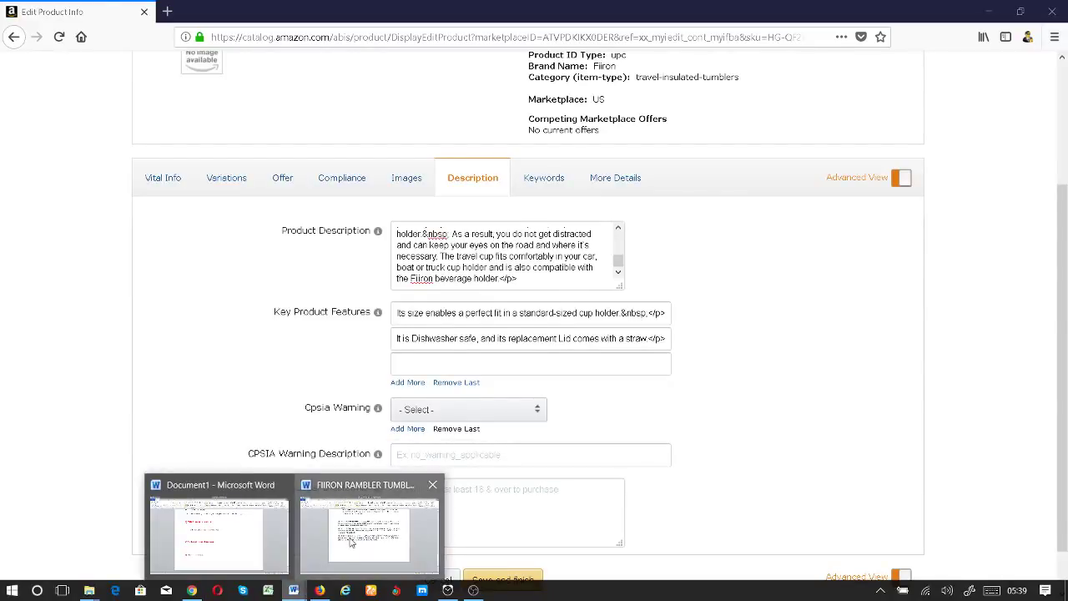
{"action": "left_click", "coordinate": [348, 537]}
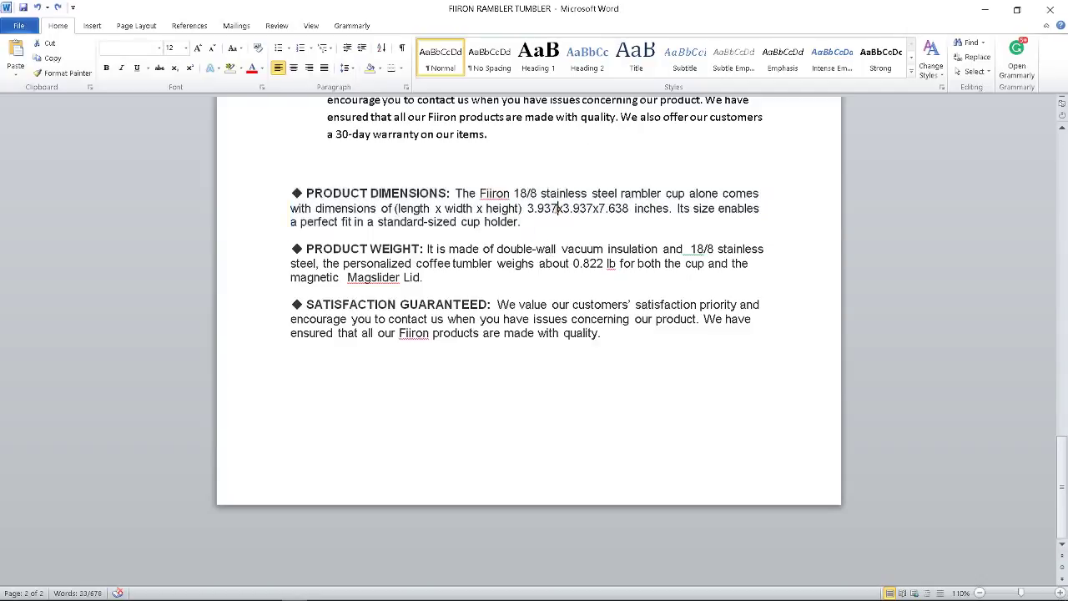
{"action": "left_click", "coordinate": [557, 210]}
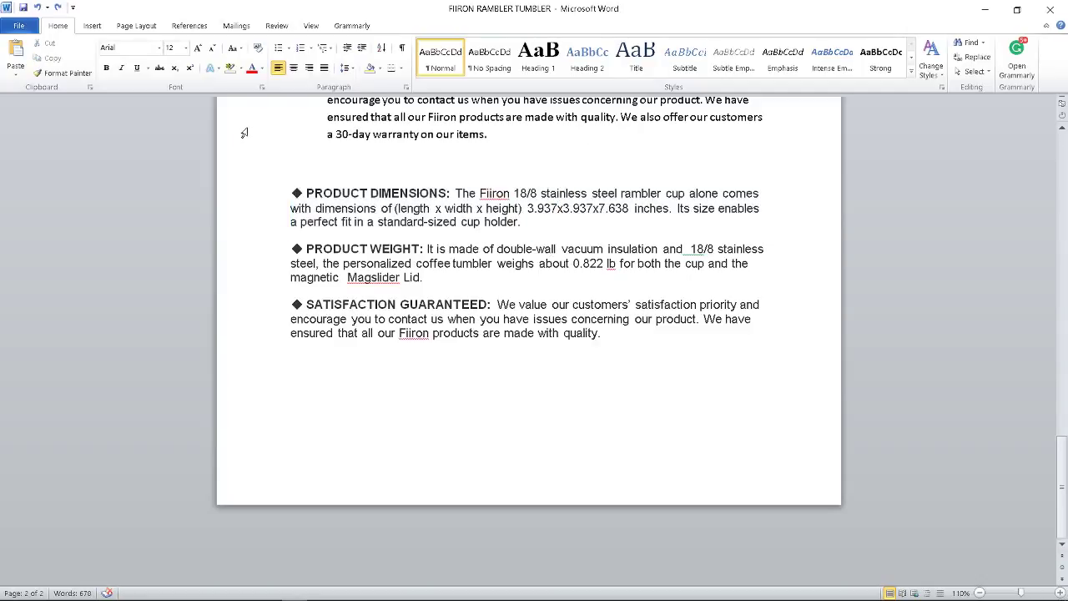
{"action": "key", "text": "alt+Tab"}
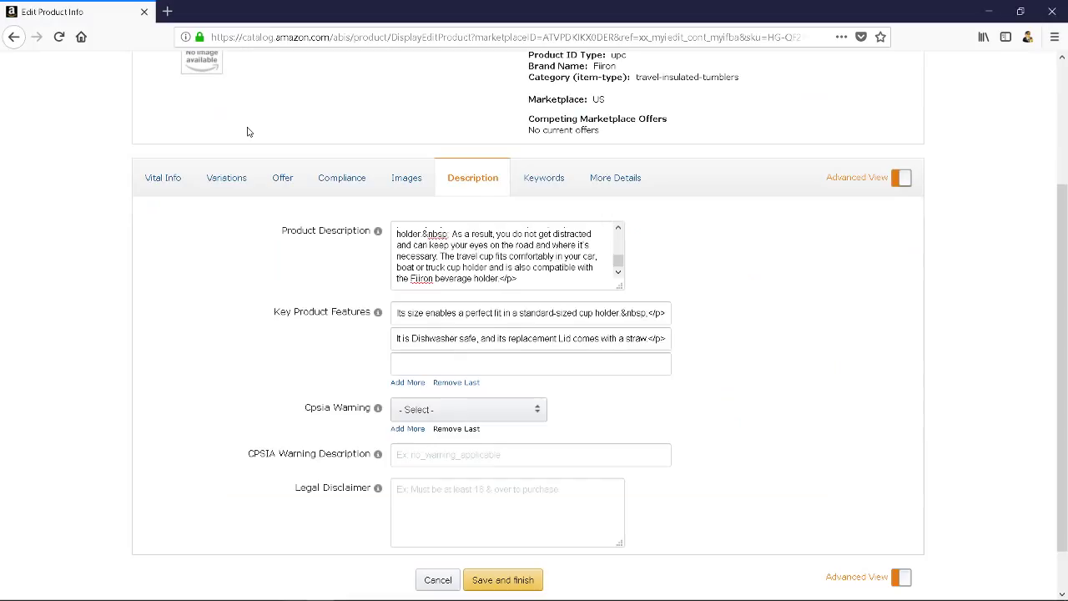
{"action": "key", "text": "alt+Tab"}
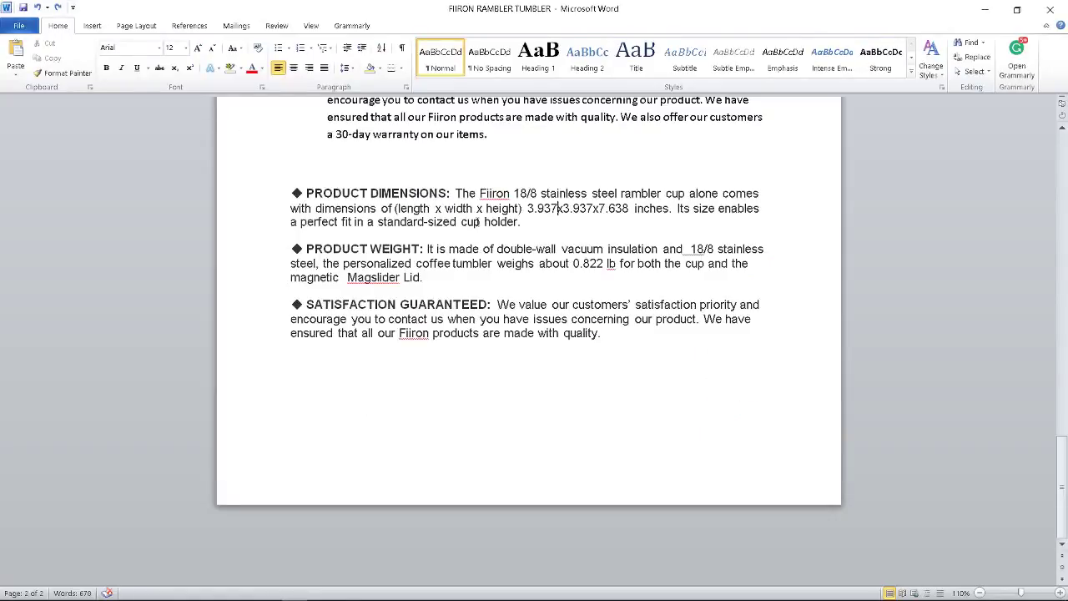
{"action": "key", "text": "alt+Tab"}
{"action": "key", "text": "alt+Tab"}
{"action": "key", "text": "ctrl+v"}
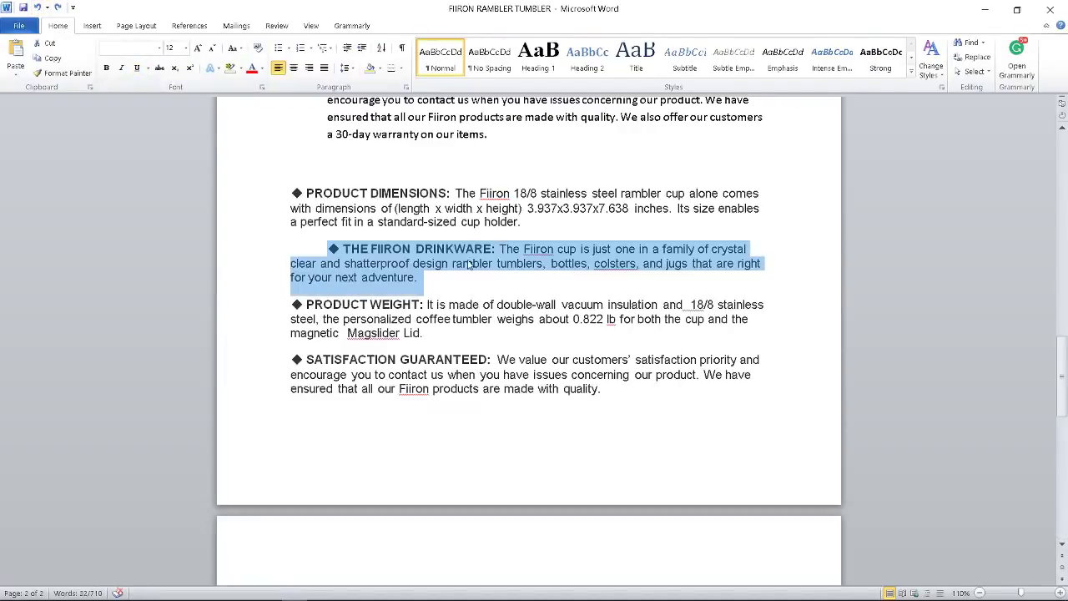
{"action": "key", "text": "Delete"}
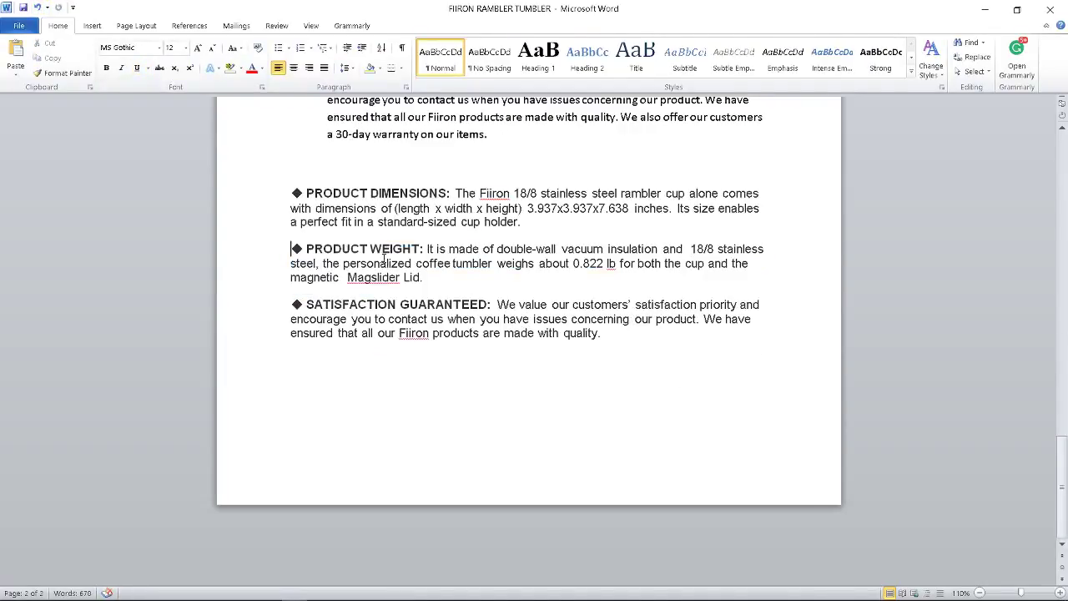
Switch to Chrome's HTML Converter, replace the text with the cut THE FIIRON DRINKWARE paragraph and clean up its HTML.
{"action": "key", "text": "alt+Tab"}
{"action": "key", "text": "alt+Tab"}
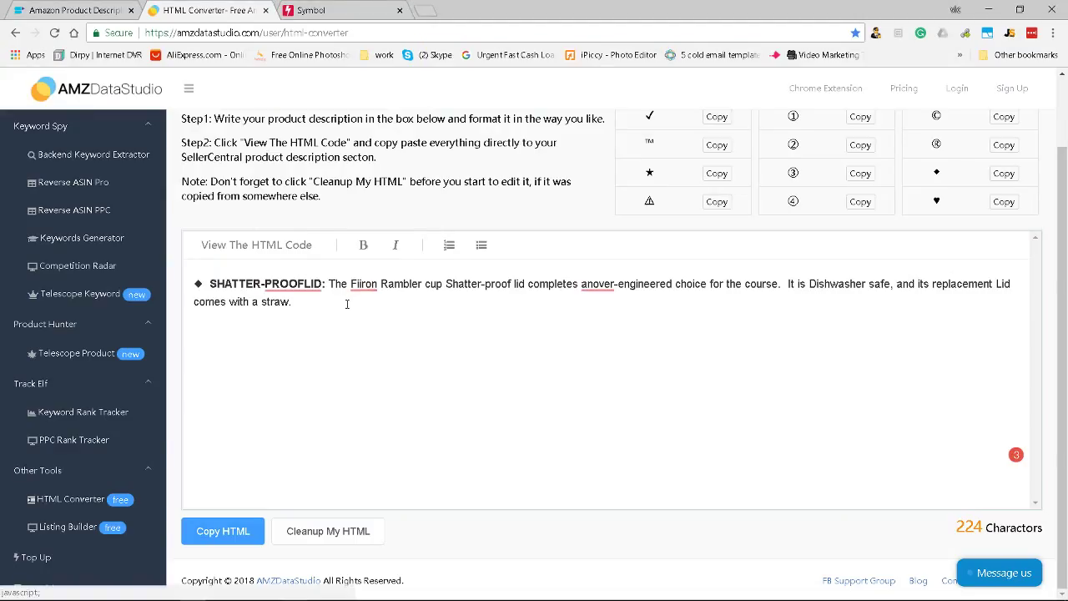
{"action": "key", "text": "ctrl+a"}
{"action": "key", "text": "Delete"}
{"action": "key", "text": "ctrl+v"}
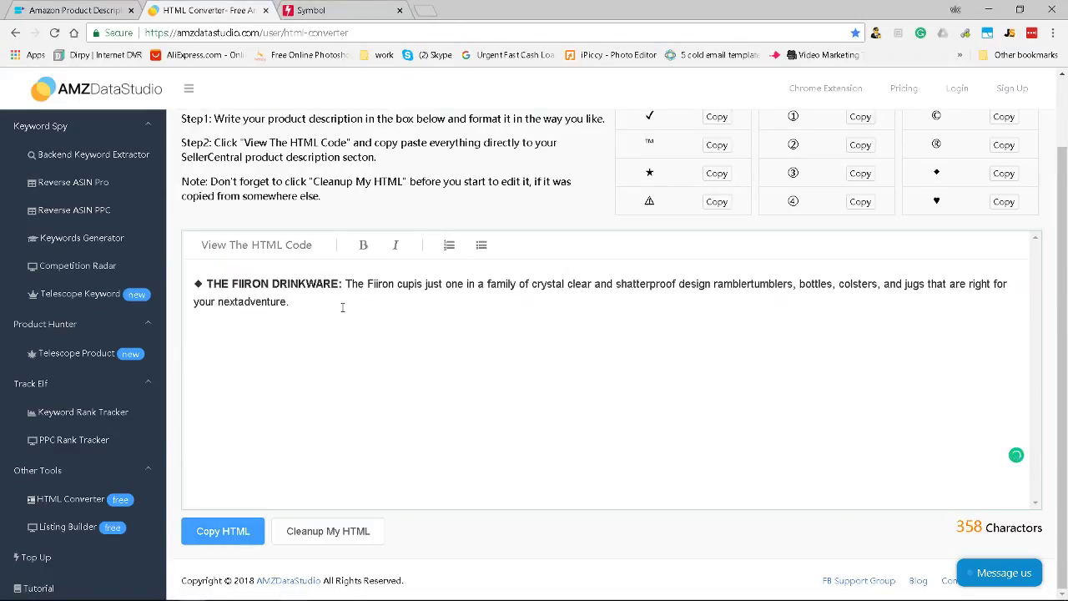
{"action": "left_click", "coordinate": [330, 539]}
Make the "THE FIIRON DRINKWARE:" heading bold in the converter text.
{"action": "left_click_drag", "start_coordinate": [339, 283], "coordinate": [207, 284]}
{"action": "left_click", "coordinate": [285, 283]}
{"action": "key", "text": "ctrl+b"}
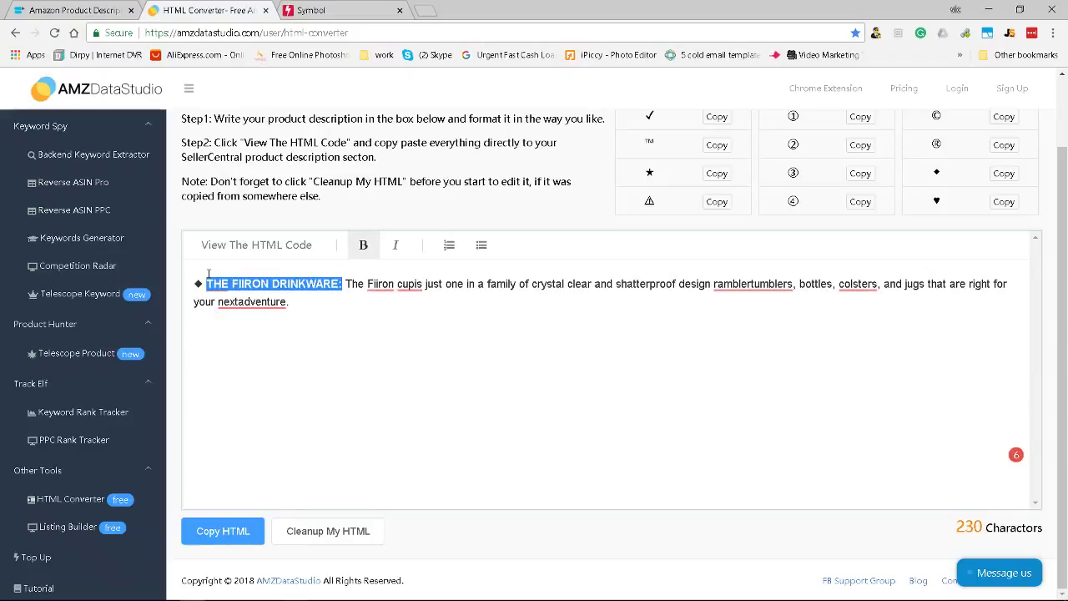
{"action": "left_click", "coordinate": [316, 302]}
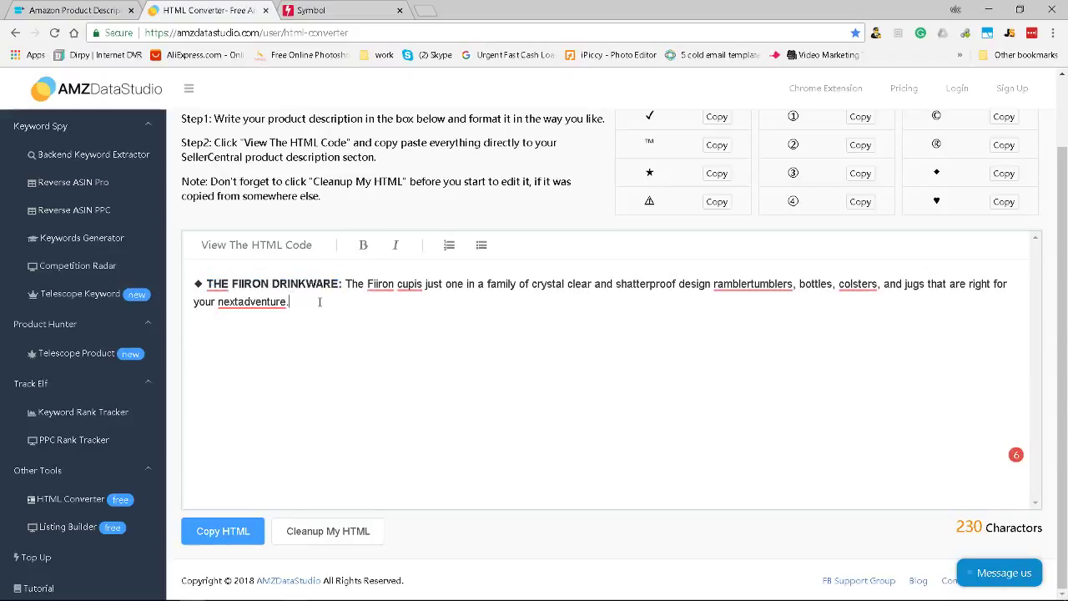
Correct the spelling to "next adventure" and "rambler tumblers" and copy the THE FIIRON DRINKWARE paragraph's HTML code.
{"action": "key", "text": "ctrl+a"}
{"action": "left_click", "coordinate": [319, 302]}
{"action": "right_click", "coordinate": [251, 310]}
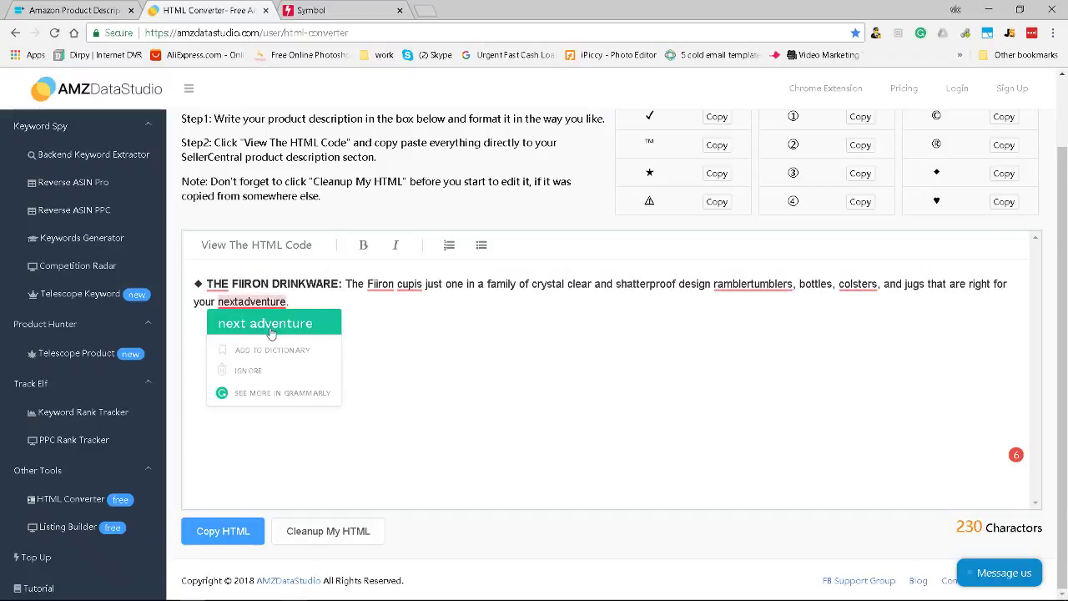
{"action": "left_click", "coordinate": [270, 327]}
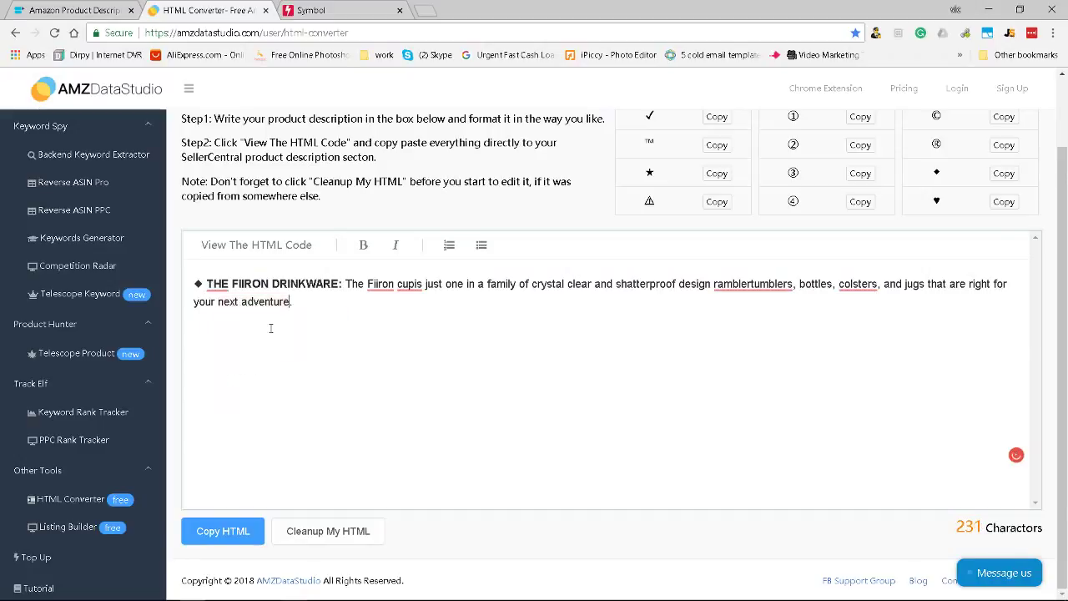
{"action": "left_click", "coordinate": [750, 284]}
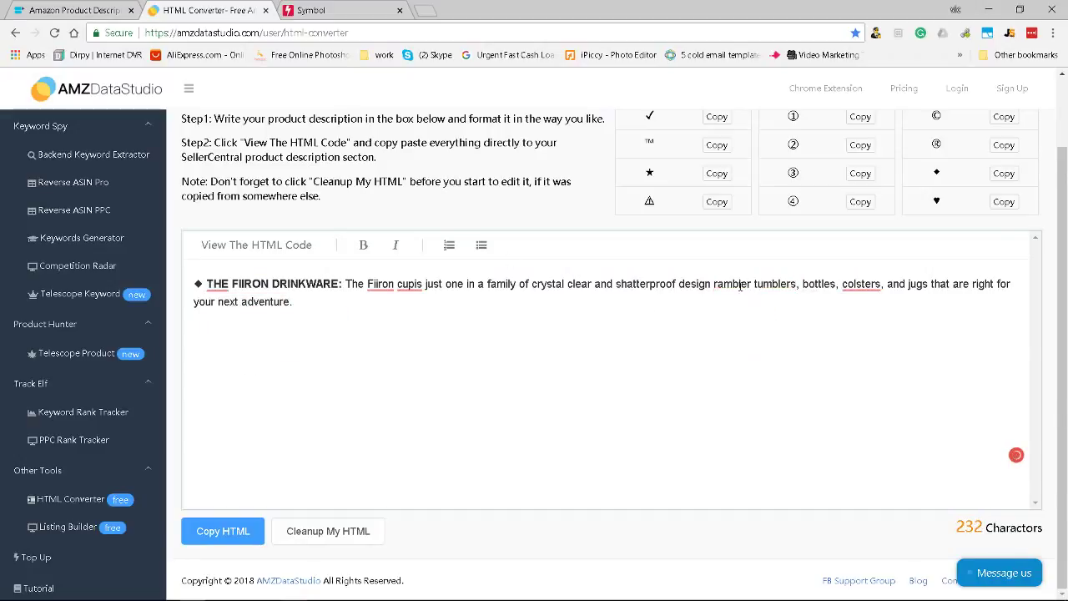
{"action": "left_click", "coordinate": [223, 531]}
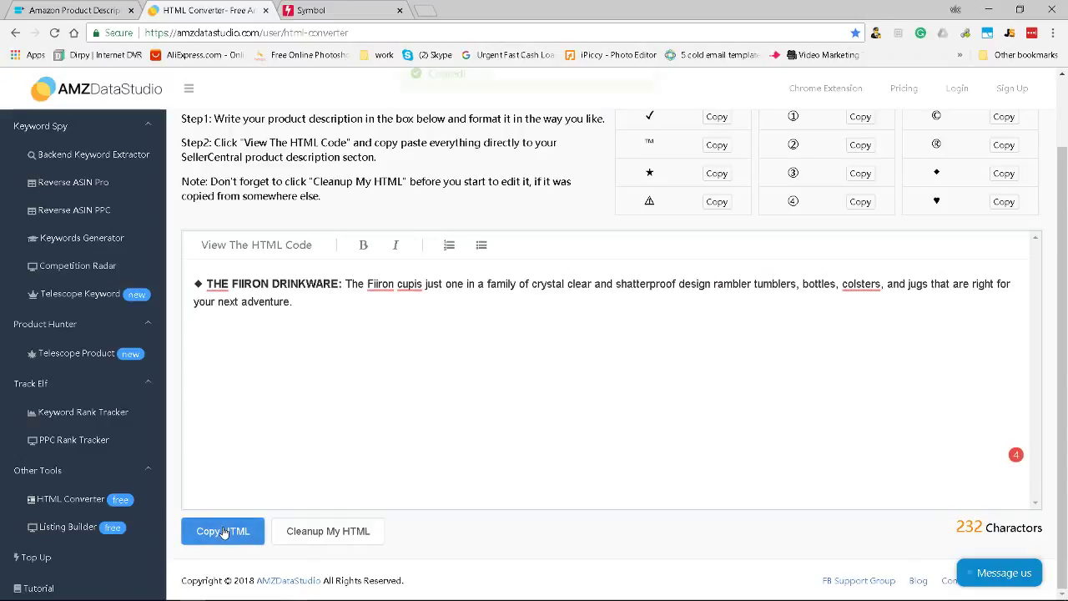
Switch to Firefox, paste the code into the third Key Product Features field and add a fourth field.
{"action": "key", "text": "alt+Tab"}
{"action": "key", "text": "alt+Tab"}
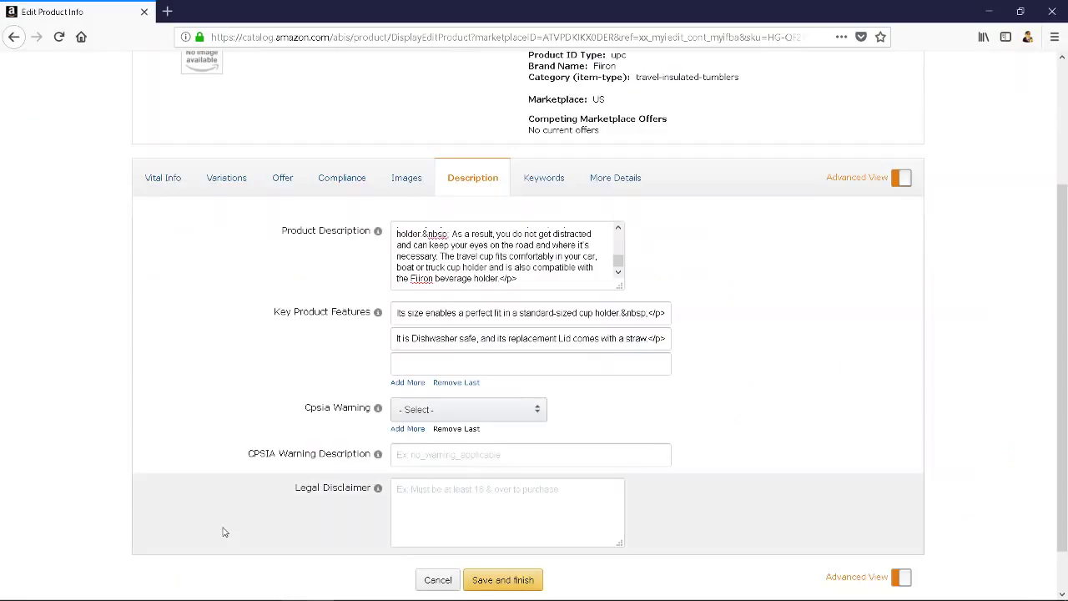
{"action": "left_click", "coordinate": [483, 362]}
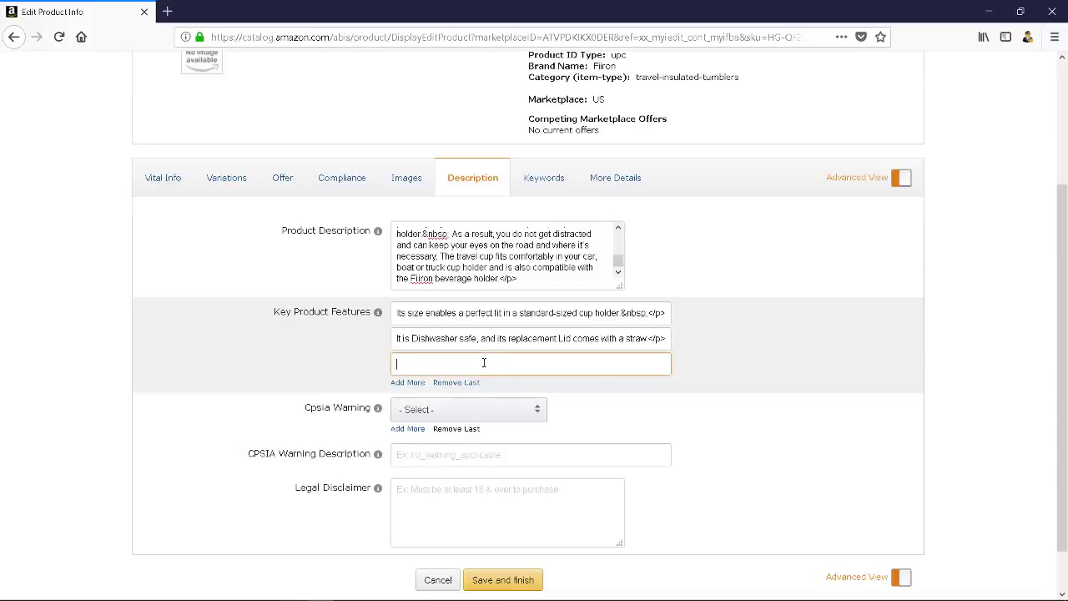
{"action": "key", "text": "ctrl+v"}
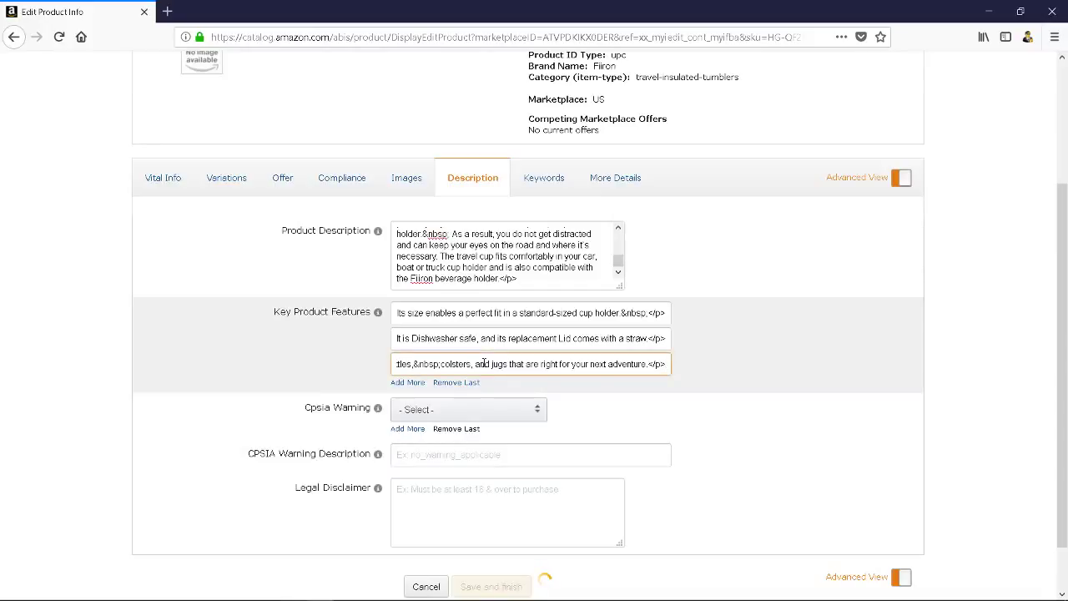
{"action": "left_click", "coordinate": [406, 382]}
Switch to the FIIRON RAMBLER TUMBLER Word document and cut the PRODUCT DIMENSIONS paragraph.
{"action": "key", "text": "alt+Tab"}
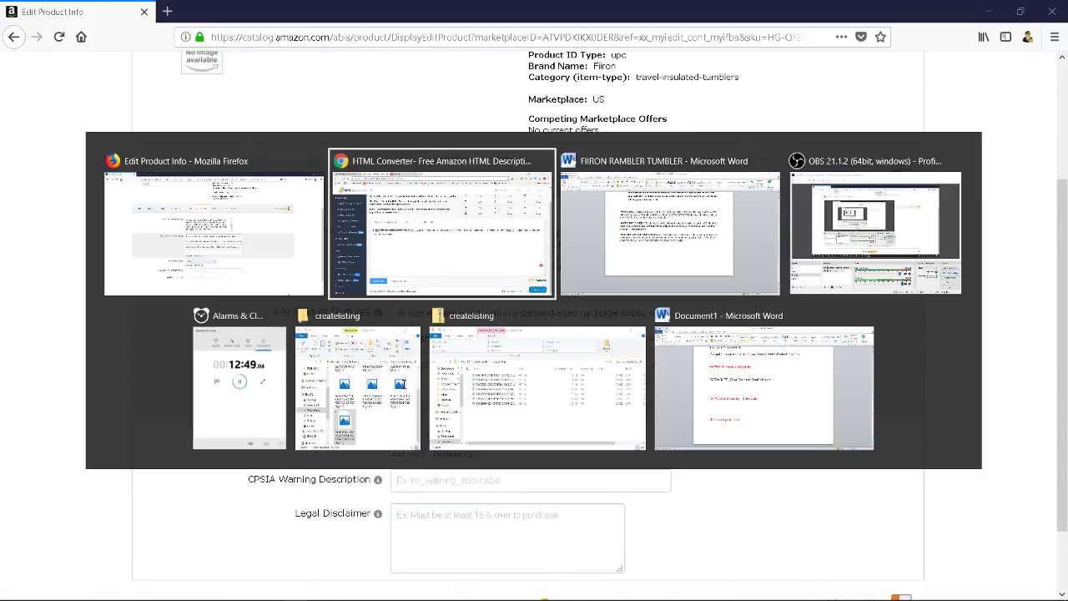
{"action": "key", "text": "alt+Tab"}
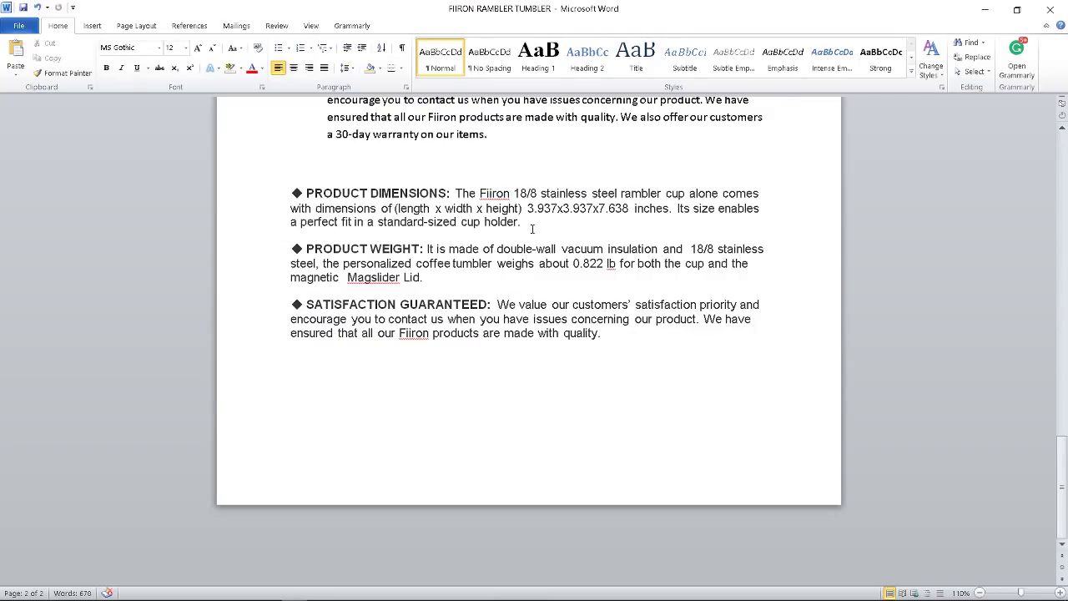
{"action": "left_click_drag", "start_coordinate": [531, 228], "coordinate": [226, 191]}
{"action": "key", "text": "ctrl+x"}
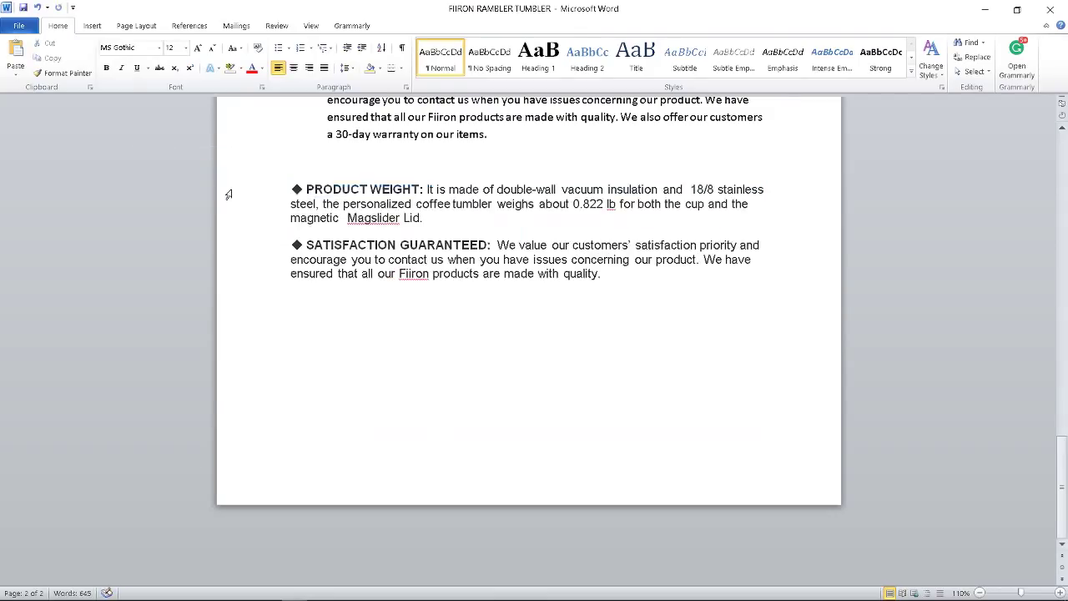
Cut the PRODUCT WEIGHT paragraph above SATISFACTION GUARANTEED, without the blank line before it.
{"action": "left_click_drag", "start_coordinate": [431, 218], "coordinate": [291, 158]}
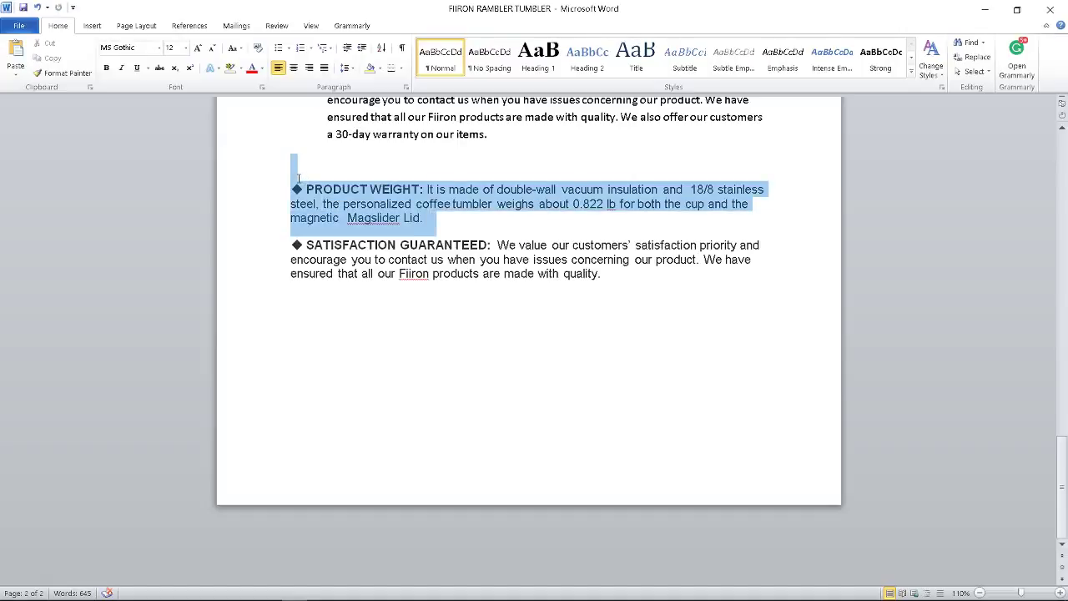
{"action": "left_click", "coordinate": [341, 189]}
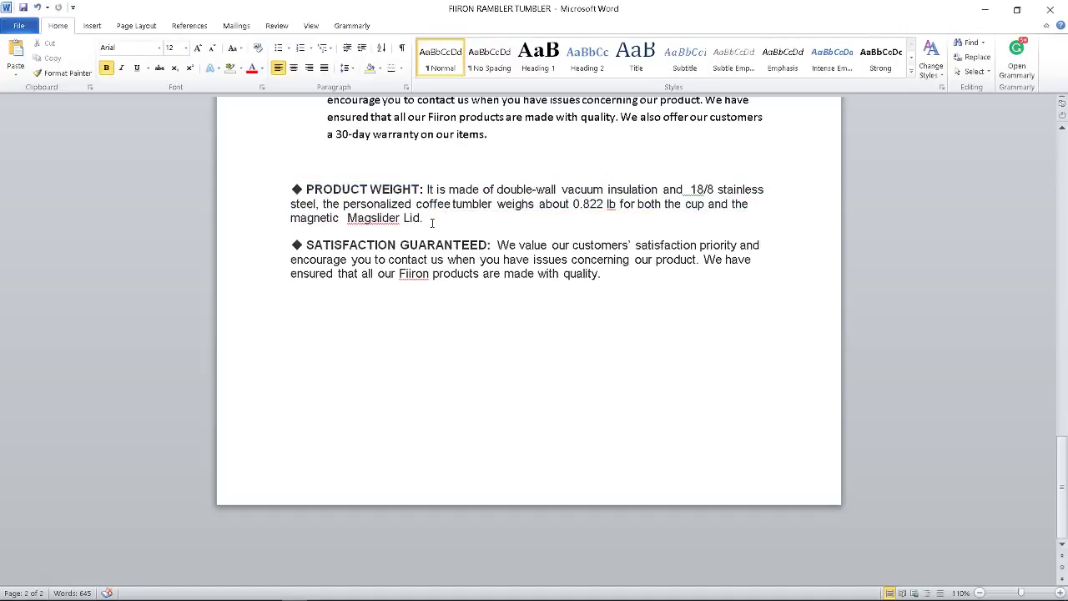
{"action": "left_click_drag", "start_coordinate": [435, 219], "coordinate": [284, 197]}
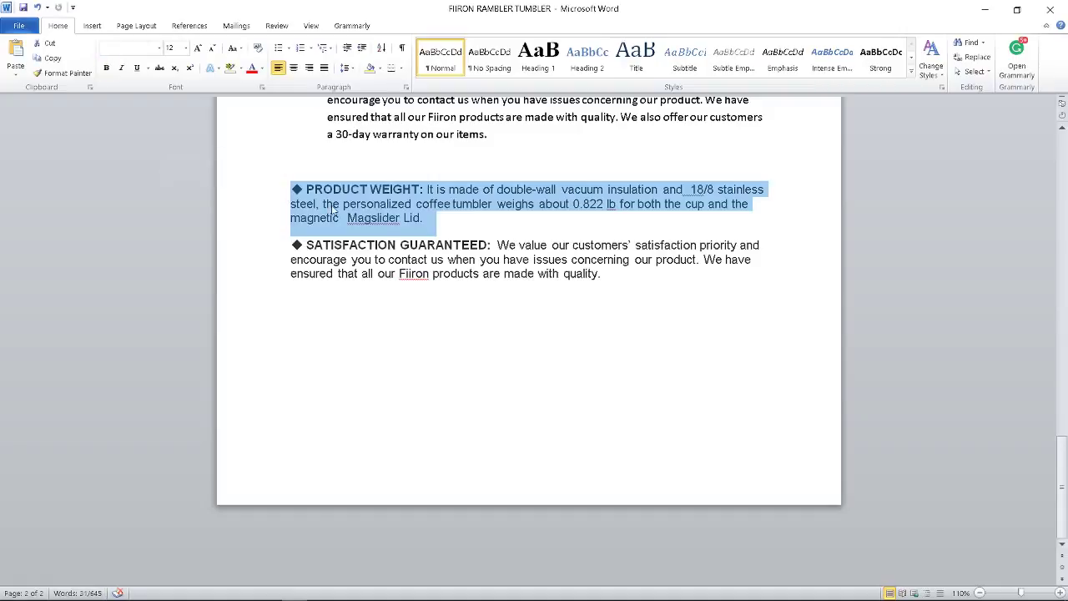
{"action": "key", "text": "ctrl+x"}
Switch to the HTML Converter in Chrome, replace its text with the PRODUCT WEIGHT paragraph and clean up its HTML.
{"action": "key", "text": "alt+Tab"}
{"action": "key", "text": "alt+Tab"}
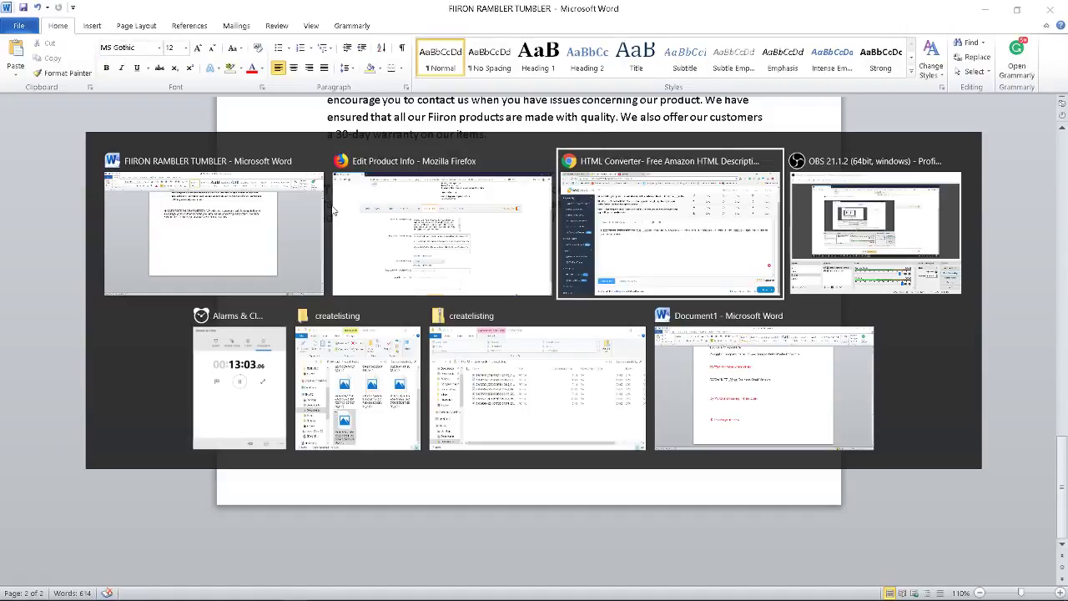
{"action": "key", "text": "ctrl+a"}
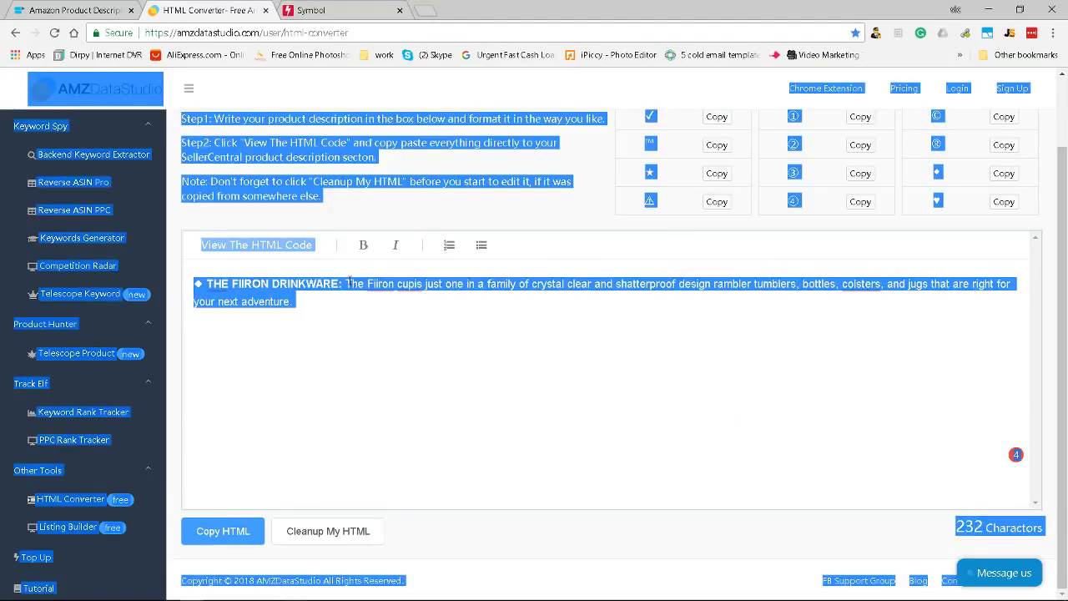
{"action": "left_click", "coordinate": [341, 334]}
{"action": "key", "text": "ctrl+a"}
{"action": "key", "text": "Delete"}
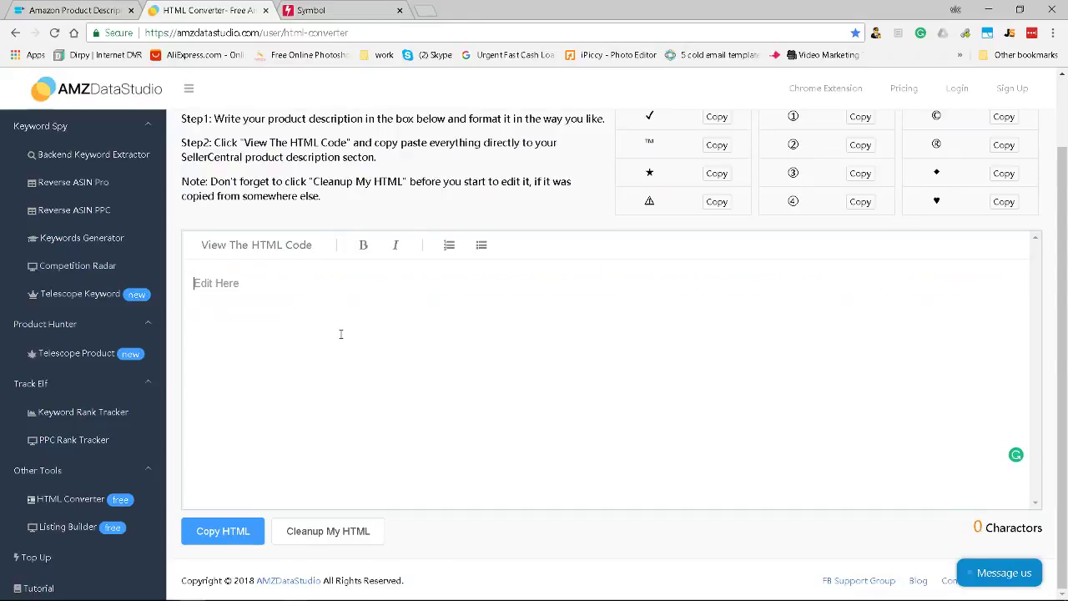
{"action": "key", "text": "ctrl+v"}
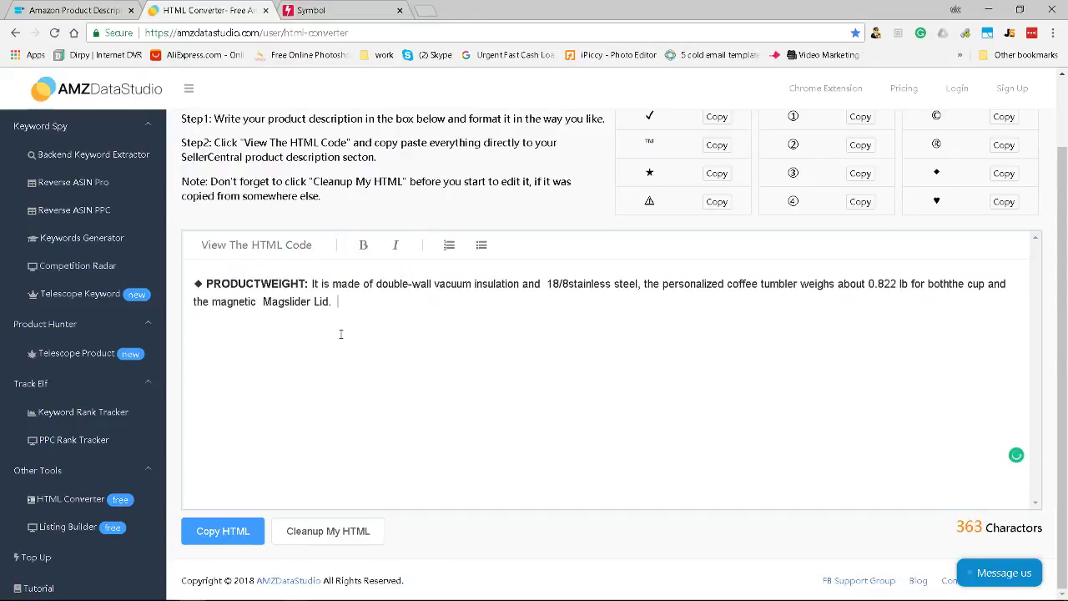
{"action": "left_click", "coordinate": [347, 538]}
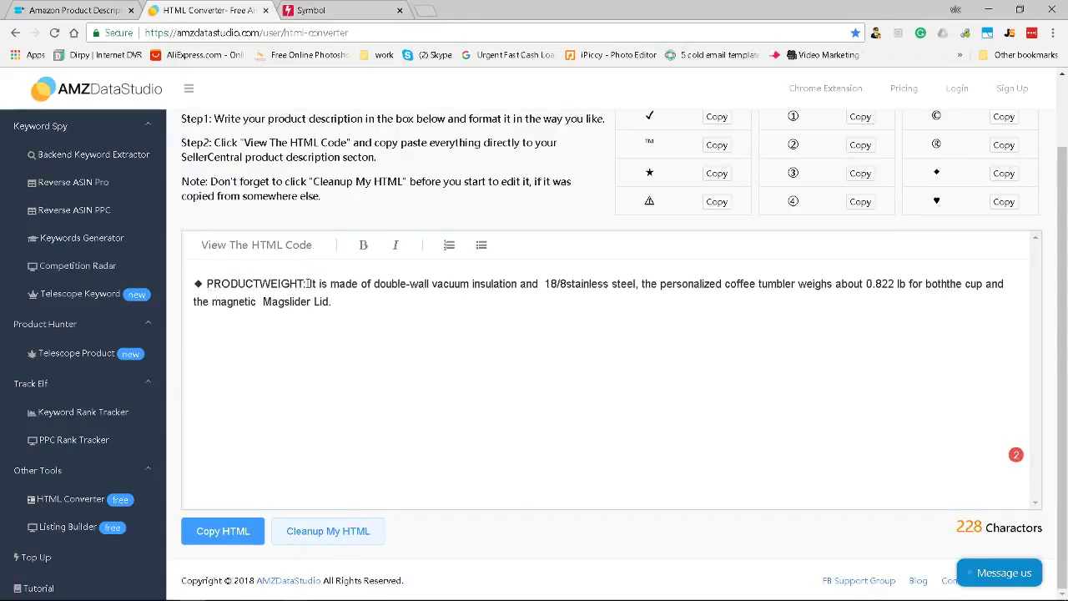
Make the "PRODUCTWEIGHT:" heading bold and add spaces so the text reads "PRODUCT WEIGHT:" and "Mags lider".
{"action": "left_click_drag", "start_coordinate": [309, 284], "coordinate": [203, 284]}
{"action": "key", "text": "ctrl+b"}
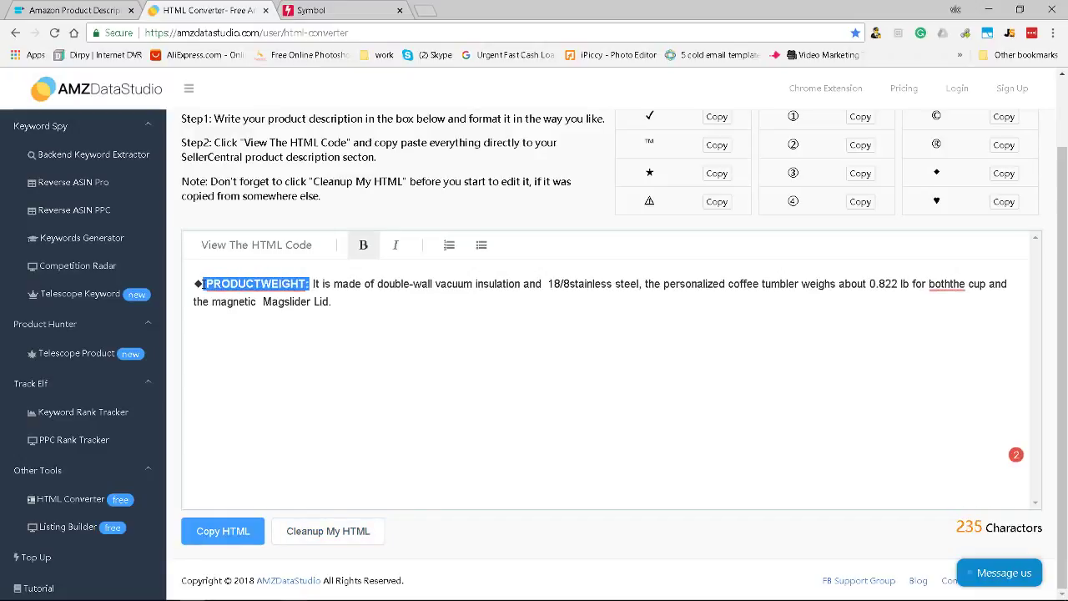
{"action": "left_click", "coordinate": [290, 302]}
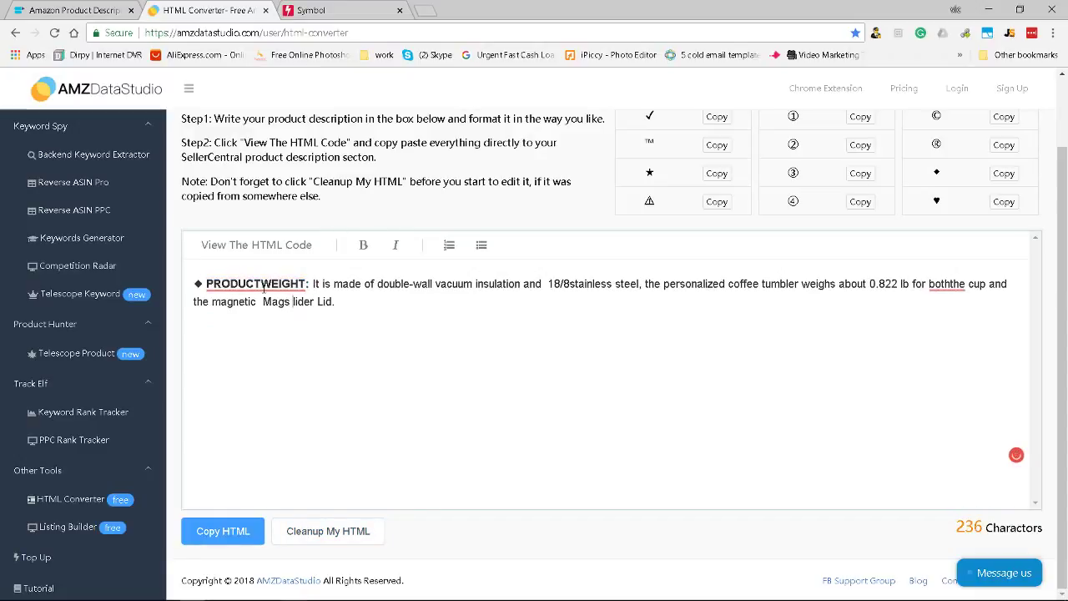
{"action": "left_click", "coordinate": [261, 283]}
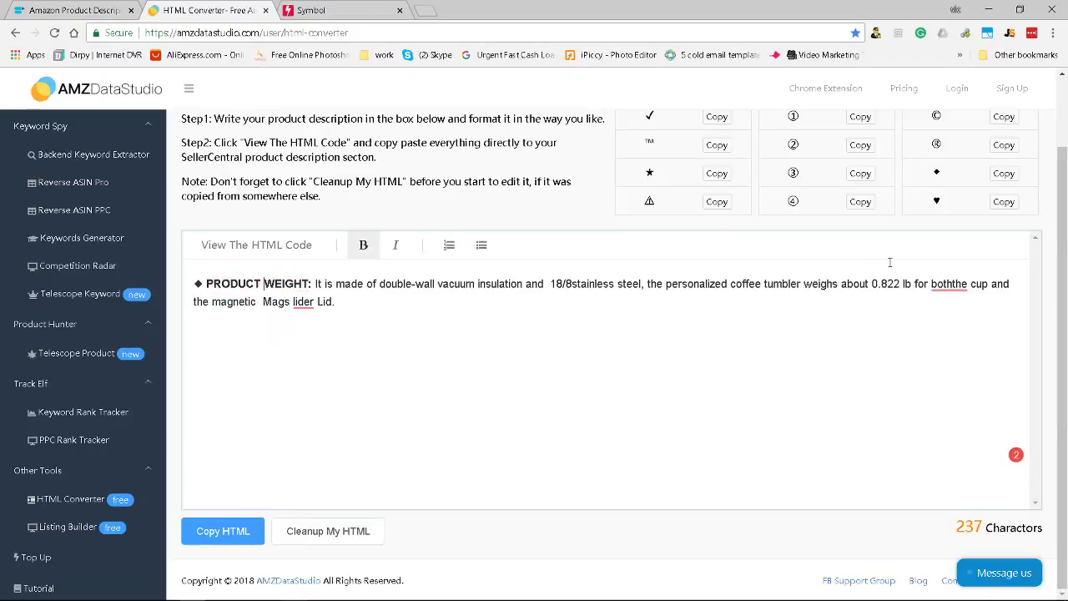
Correct "boththe" to "both the" with the spelling suggestion and copy the PRODUCT WEIGHT paragraph's HTML code.
{"action": "left_click", "coordinate": [956, 291]}
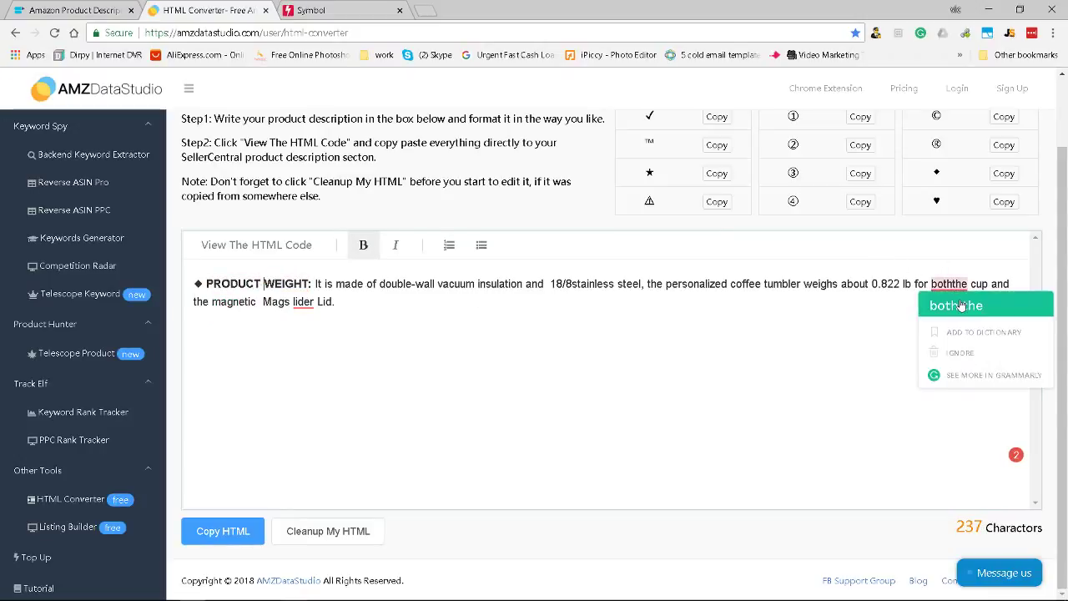
{"action": "left_click", "coordinate": [961, 301]}
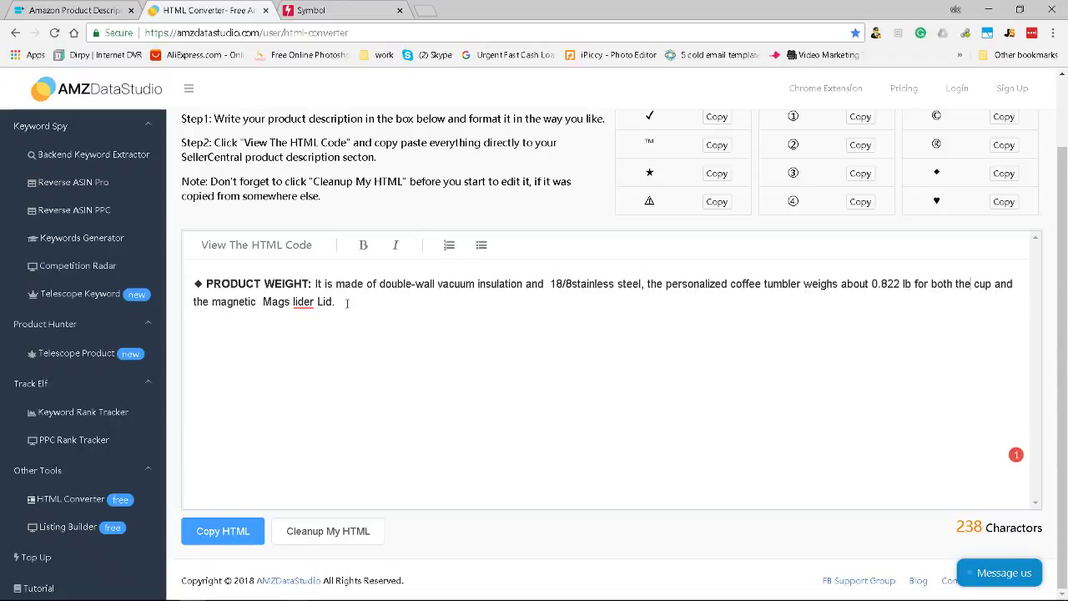
{"action": "left_click", "coordinate": [209, 534]}
{"action": "left_click", "coordinate": [209, 534]}
Switch to Firefox, paste the PRODUCT WEIGHT code into the fourth Key Product Features field and add a fifth field.
{"action": "key", "text": "alt+Tab"}
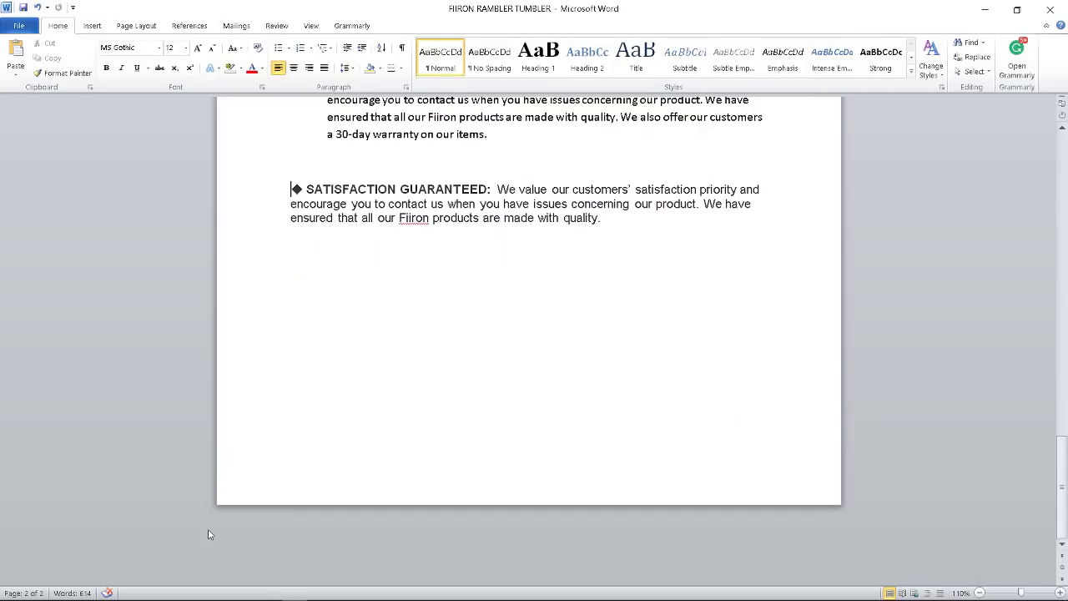
{"action": "key", "text": "alt+Tab"}
{"action": "key", "text": "Tab"}
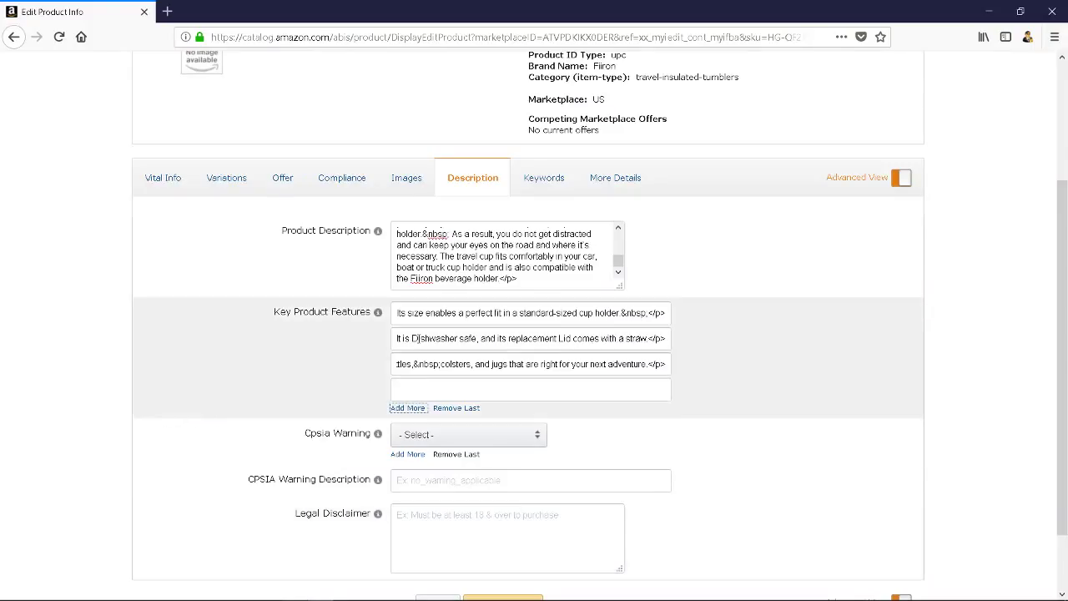
{"action": "left_click", "coordinate": [426, 389]}
{"action": "key", "text": "ctrl+v"}
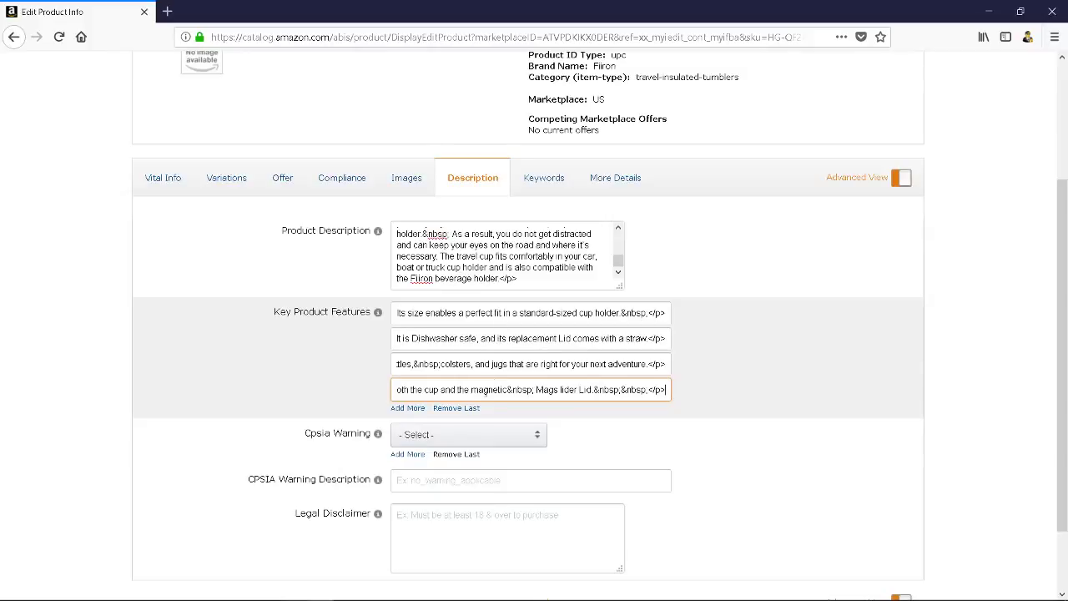
{"action": "left_click", "coordinate": [409, 407]}
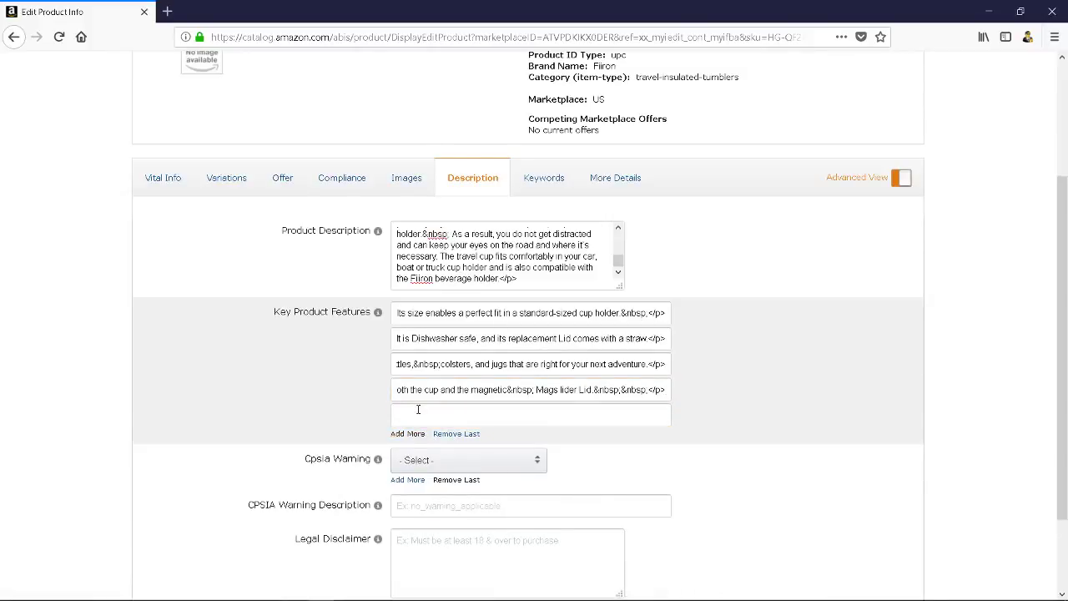
Cut the SATISFACTION GUARANTEED paragraph from the Word document and switch back to the HTML Converter in Chrome.
{"action": "key", "text": "alt+Tab"}
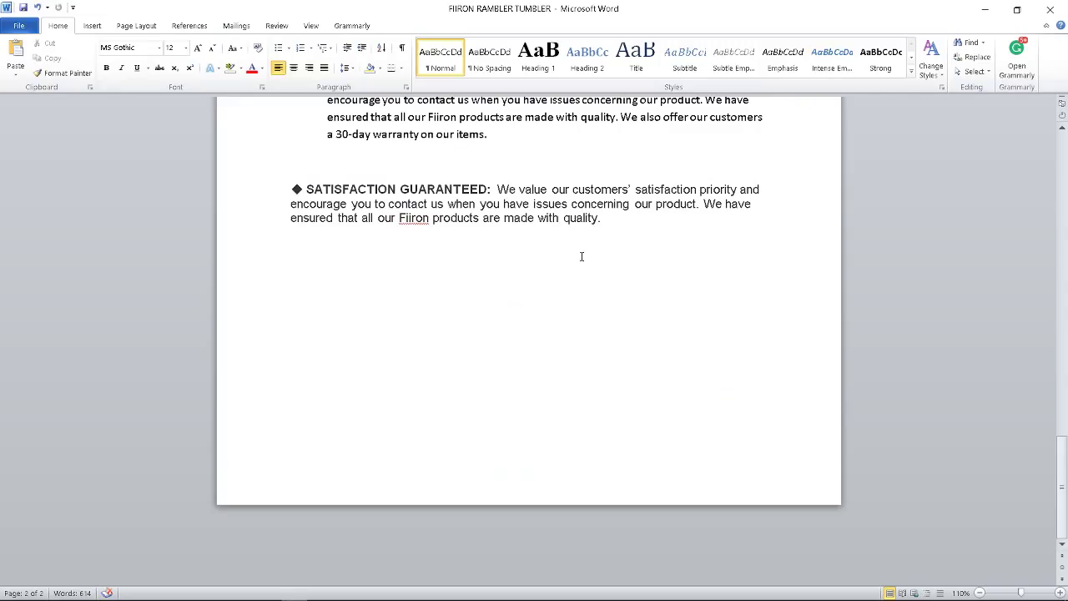
{"action": "left_click_drag", "start_coordinate": [606, 217], "coordinate": [209, 185]}
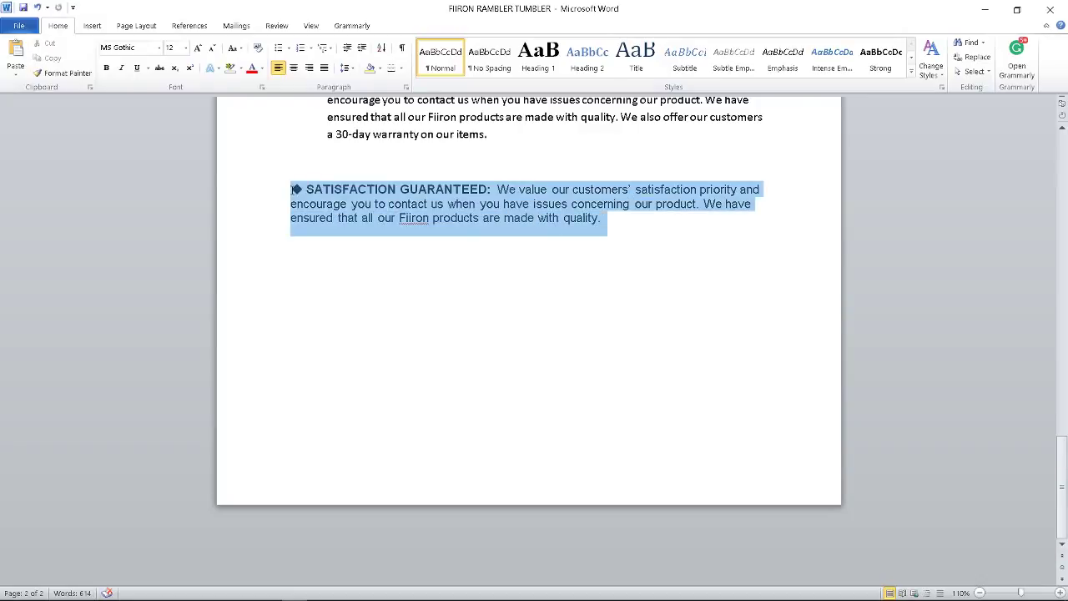
{"action": "key", "text": "ctrl+x"}
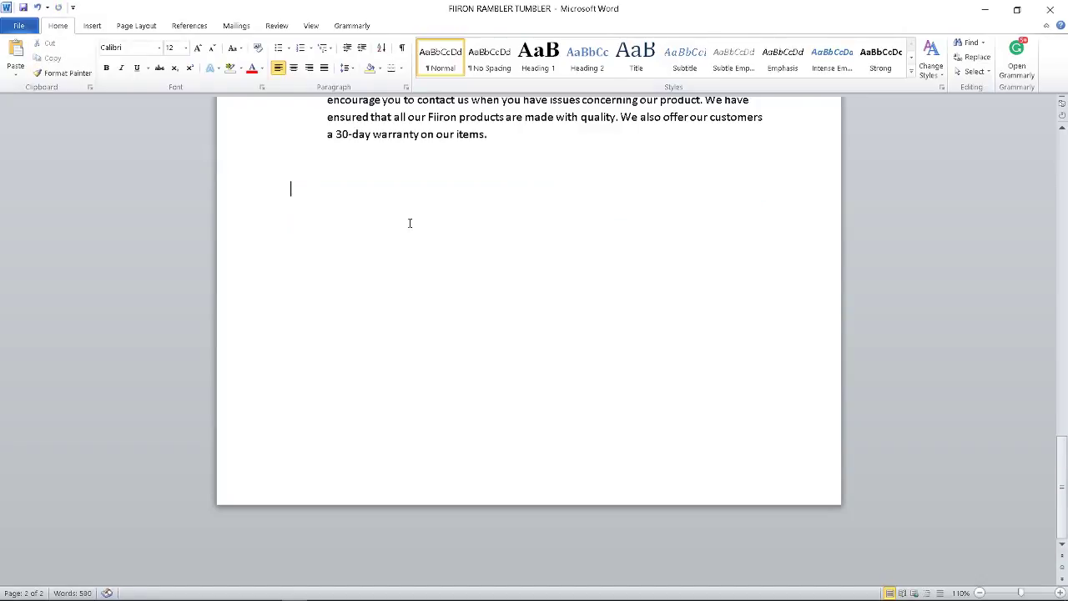
{"action": "key", "text": "alt+Tab"}
{"action": "key", "text": "Tab"}
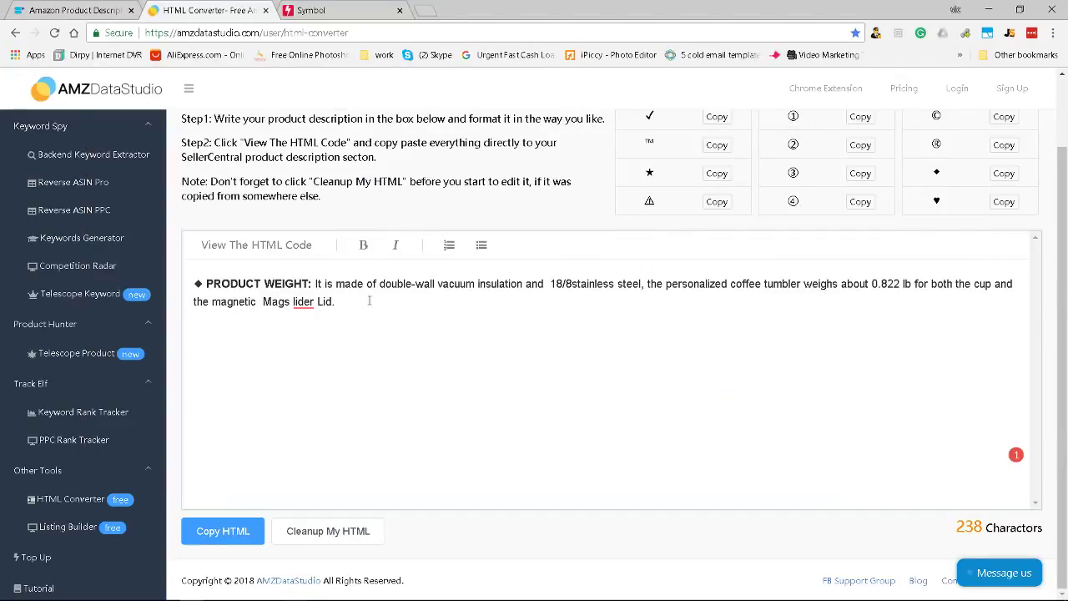
Replace the converter's text with the cut SATISFACTION GUARANTEED paragraph and clean up its HTML.
{"action": "key", "text": "ctrl+a"}
{"action": "key", "text": "BackSpace"}
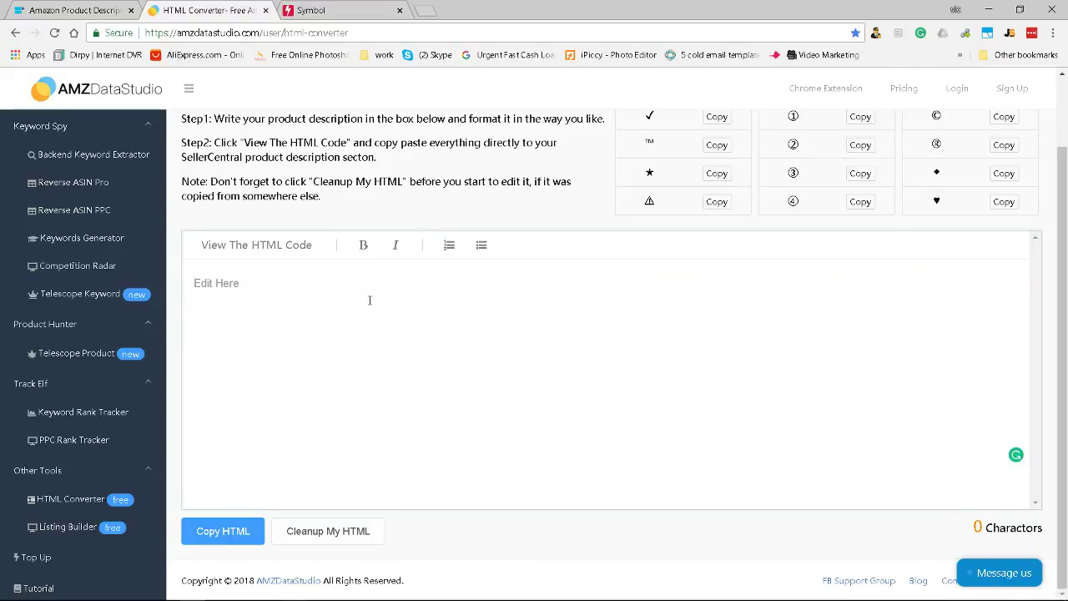
{"action": "key", "text": "ctrl+v"}
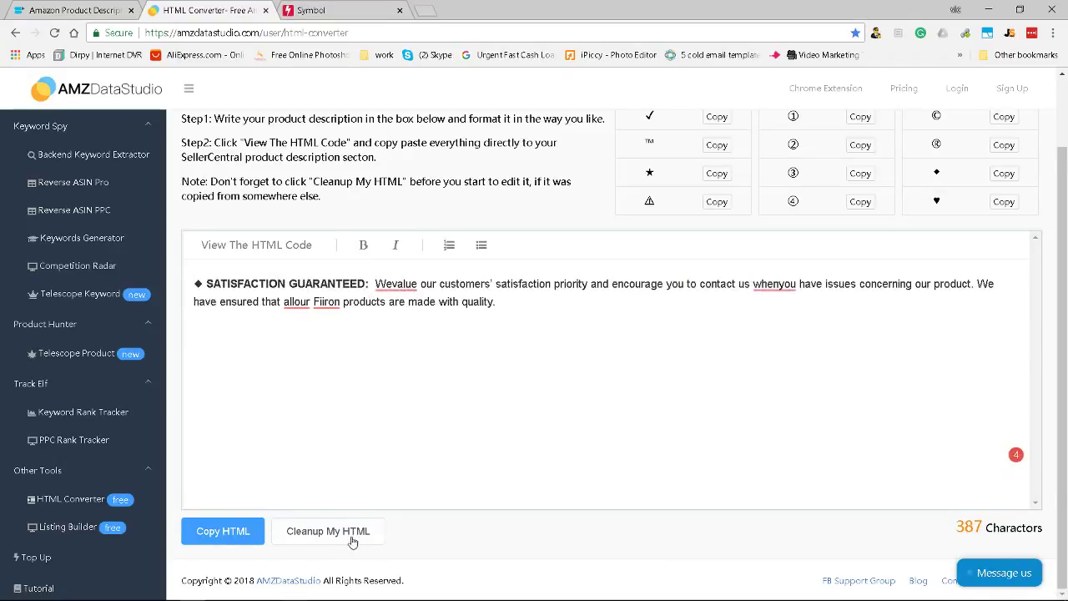
{"action": "left_click", "coordinate": [353, 538]}
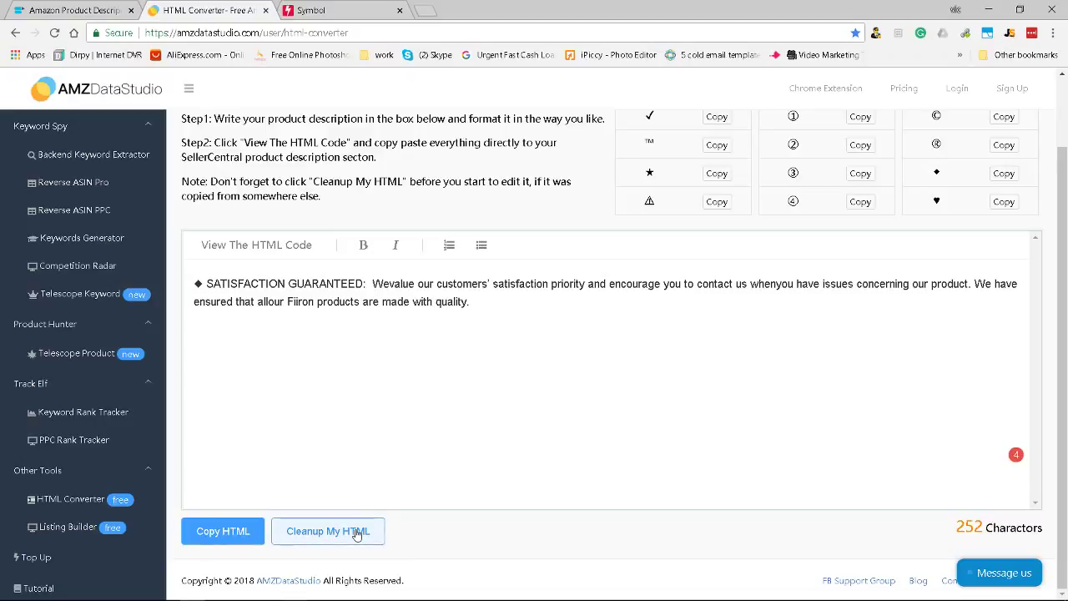
Make the "SATISFACTION GUARANTEED:" heading bold and correct "Wevalue" to "We value" and "whenyou" to "when you" with the spelling suggestions.
{"action": "left_click_drag", "start_coordinate": [367, 284], "coordinate": [203, 284]}
{"action": "key", "text": "ctrl+b"}
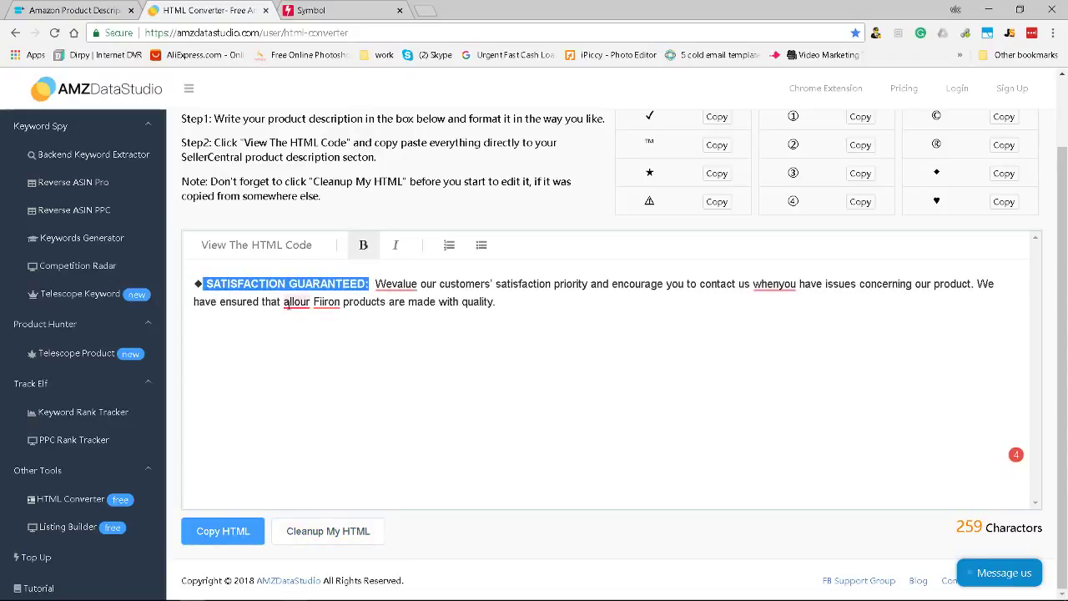
{"action": "left_click", "coordinate": [297, 301]}
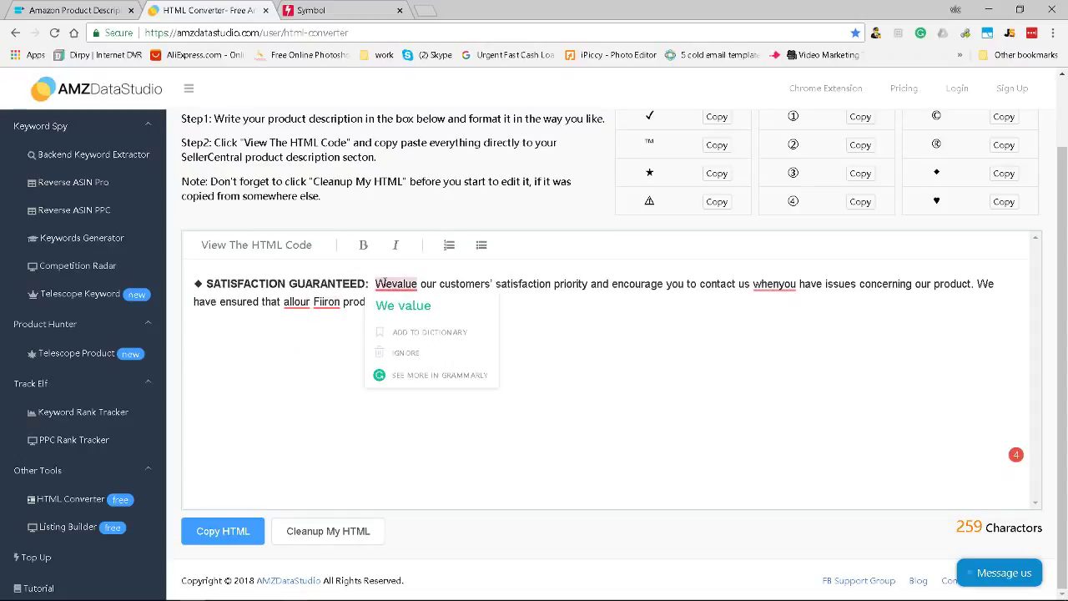
{"action": "mouse_move", "coordinate": [393, 286]}
{"action": "left_click", "coordinate": [392, 307]}
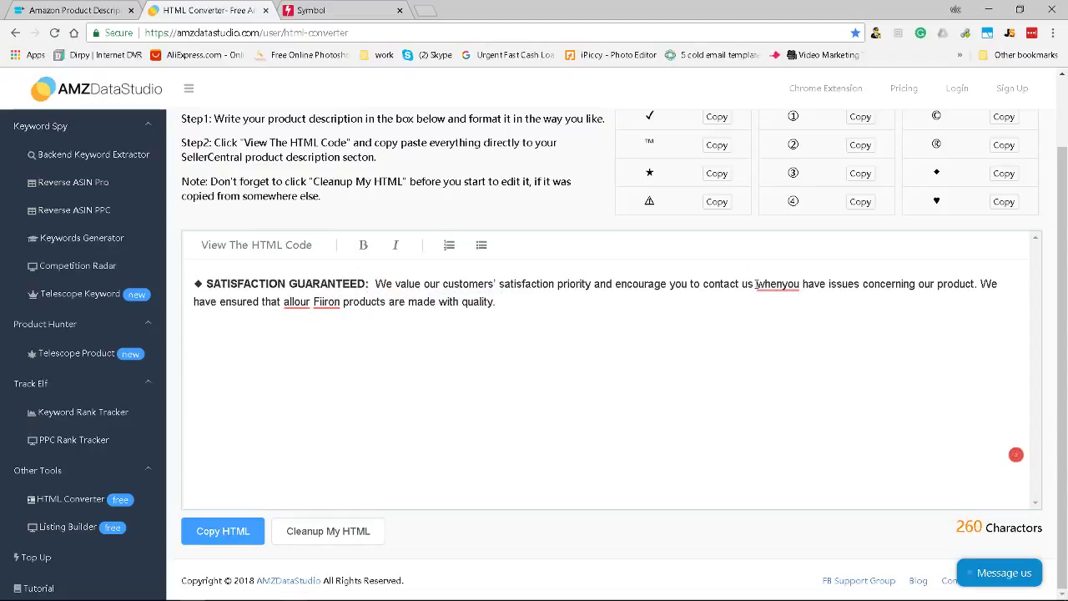
{"action": "mouse_move", "coordinate": [768, 285]}
{"action": "left_click", "coordinate": [781, 306]}
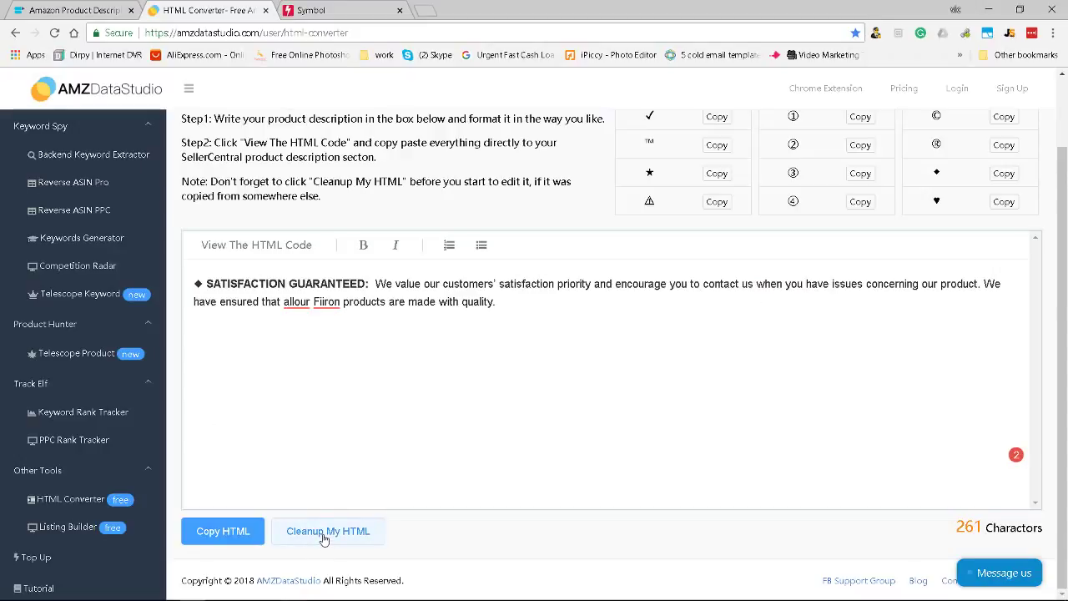
Copy the SATISFACTION GUARANTEED paragraph's HTML code, switch to Firefox and paste it into the fifth Key Product Features field.
{"action": "left_click", "coordinate": [235, 534]}
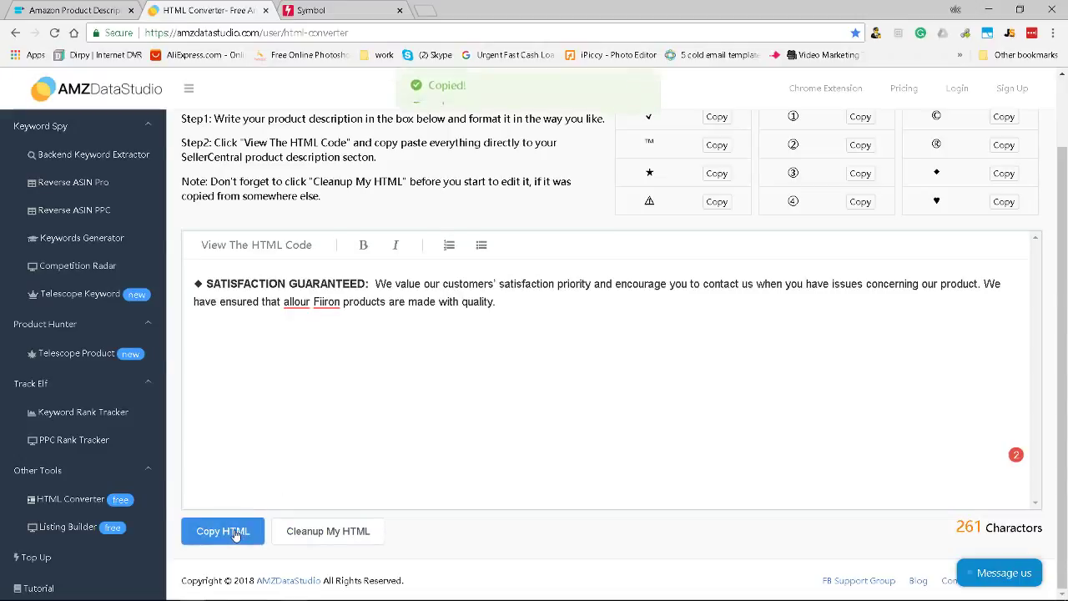
{"action": "key", "text": "alt+Tab"}
{"action": "key", "text": "alt+Tab"}
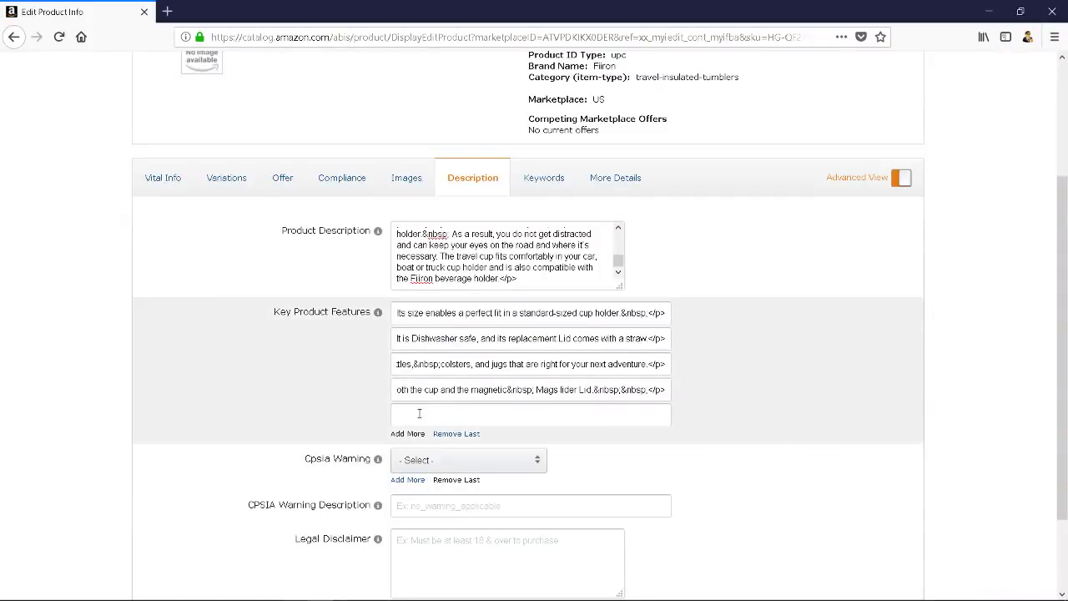
{"action": "left_click", "coordinate": [419, 413]}
{"action": "key", "text": "ctrl+v"}
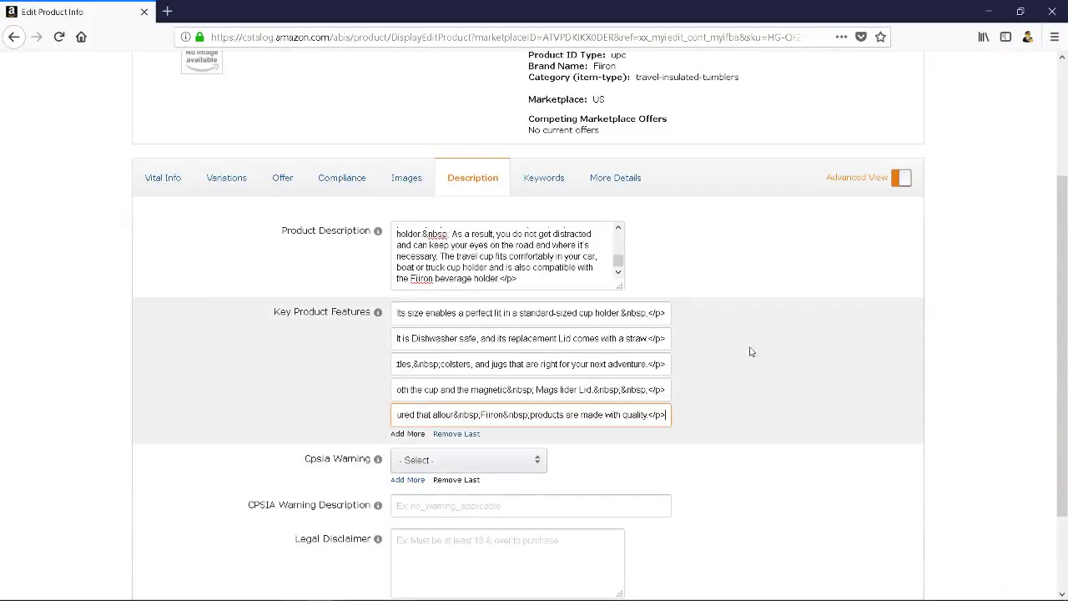
{"action": "left_click", "coordinate": [770, 374]}
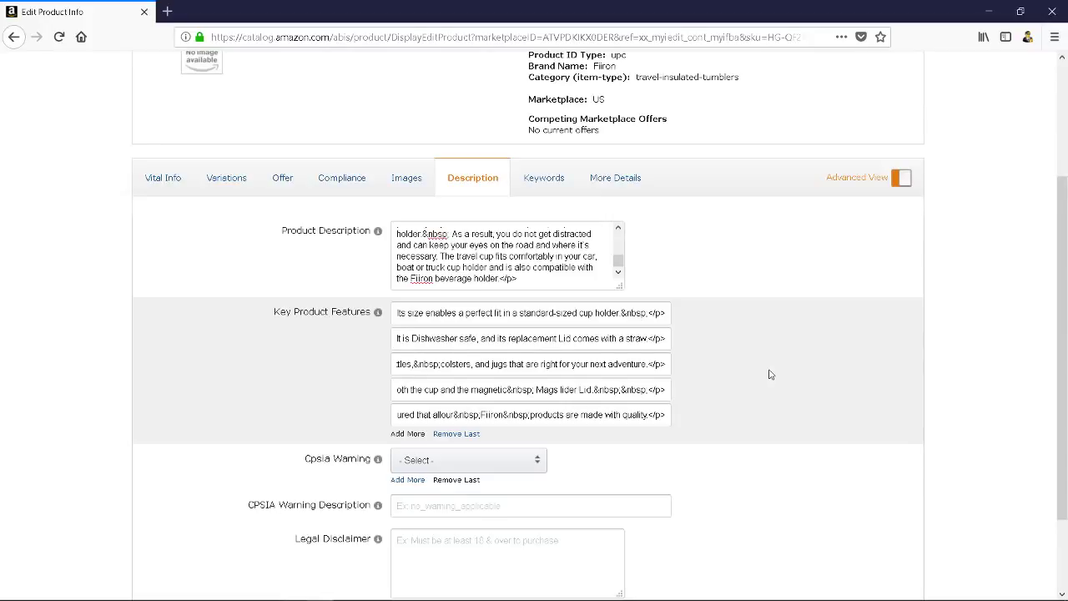
{"action": "scroll", "coordinate": [770, 375], "scroll_direction": "down", "scroll_amount": 2}
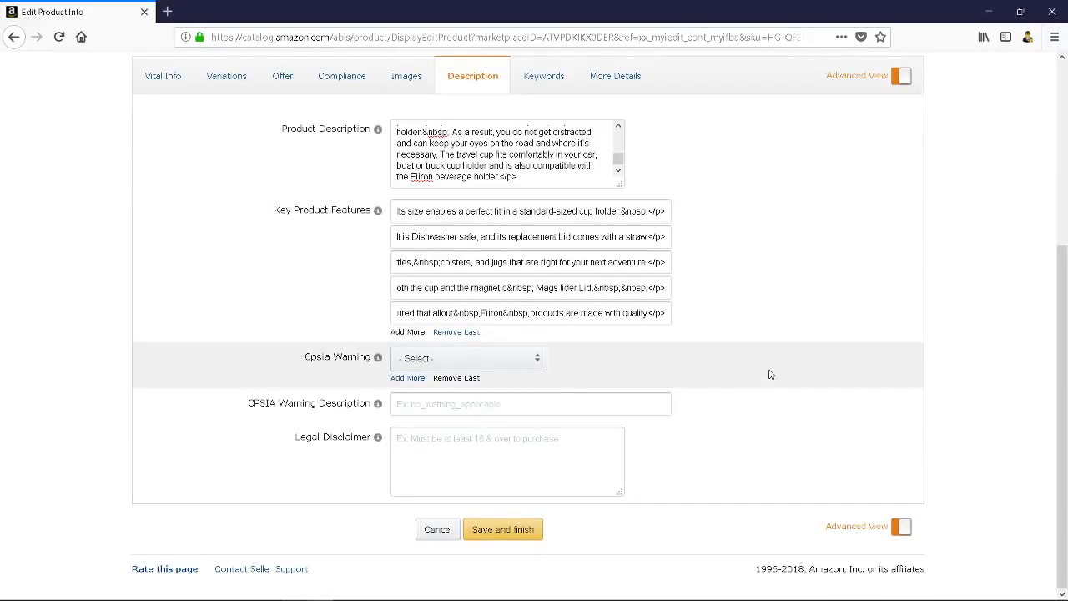
{"action": "scroll", "coordinate": [770, 375], "scroll_direction": "up", "scroll_amount": 5}
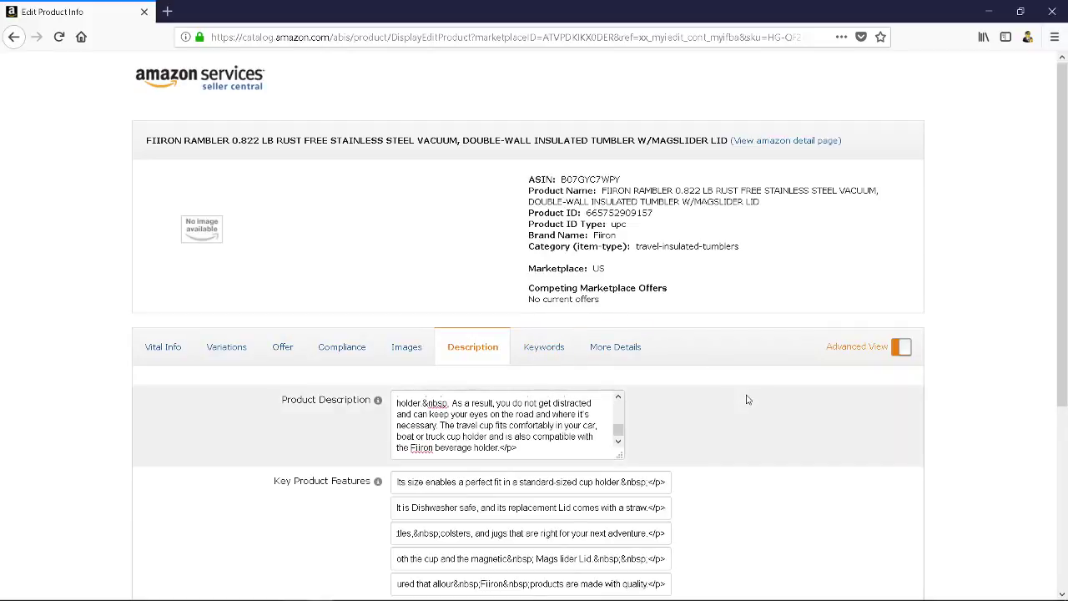
{"action": "scroll", "coordinate": [747, 399], "scroll_direction": "down", "scroll_amount": 5}
{"action": "scroll", "coordinate": [747, 400], "scroll_direction": "down", "scroll_amount": 1}
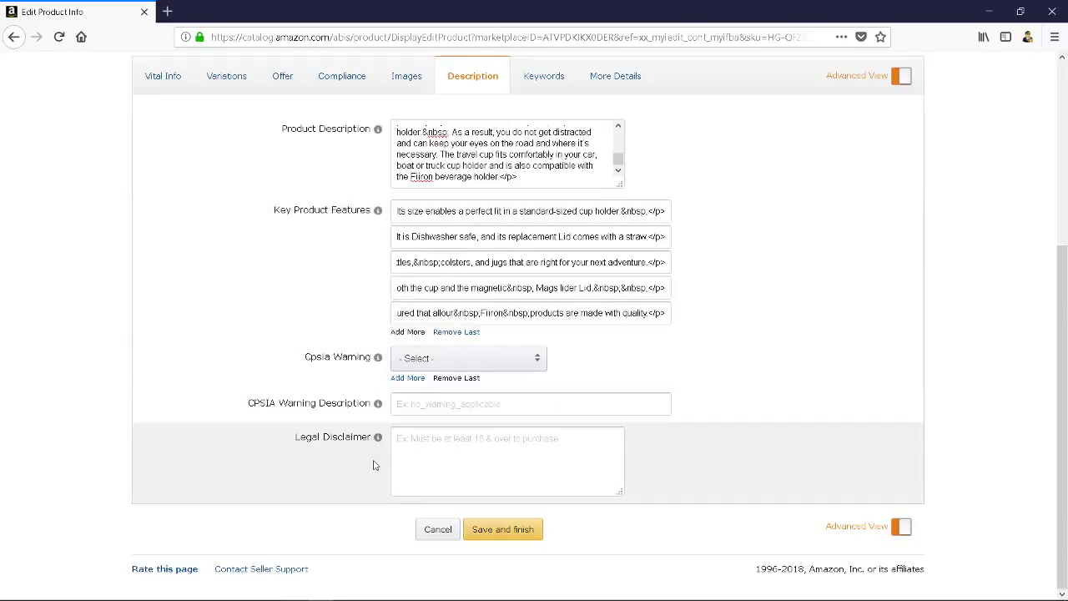
{"action": "scroll", "coordinate": [269, 373], "scroll_direction": "up", "scroll_amount": 5}
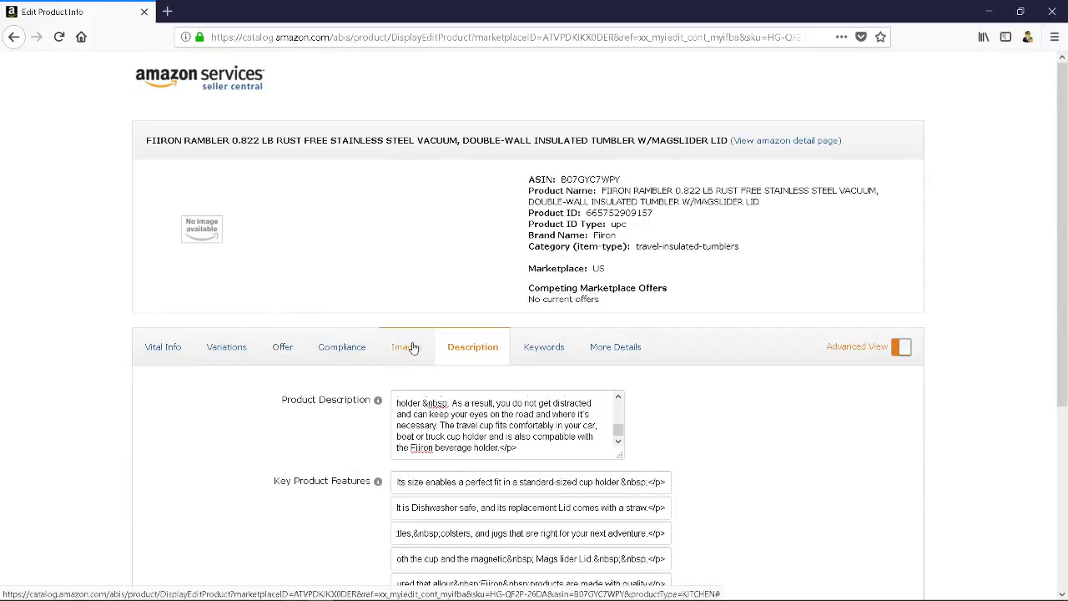
{"action": "scroll", "coordinate": [338, 465], "scroll_direction": "down", "scroll_amount": 5}
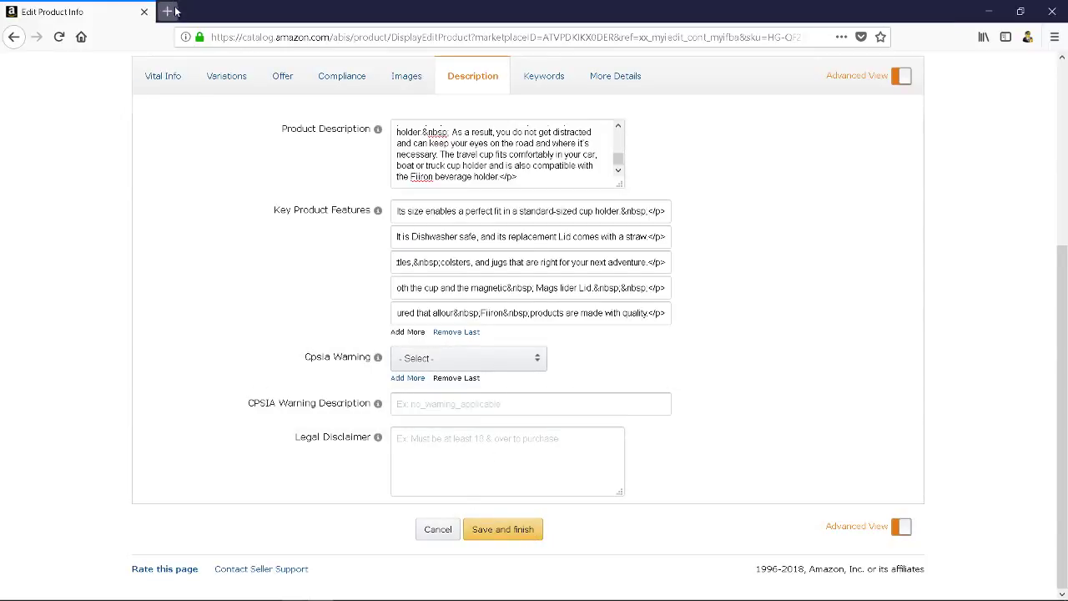
{"action": "left_click", "coordinate": [172, 12]}
{"action": "type", "text": "KLKLA"}
{"action": "key", "text": "Return"}
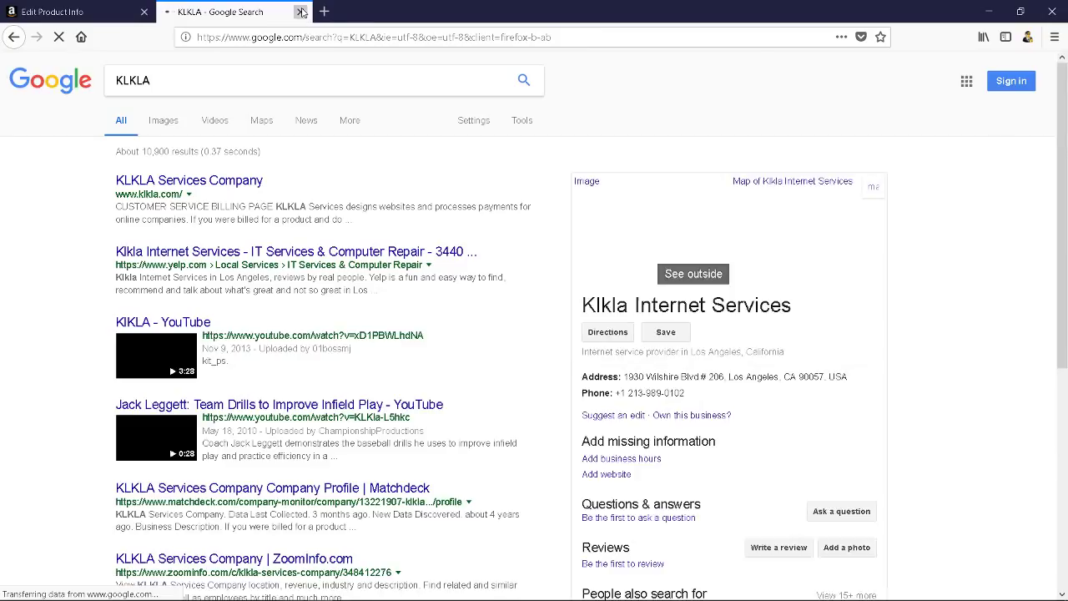
{"action": "left_click", "coordinate": [301, 12]}
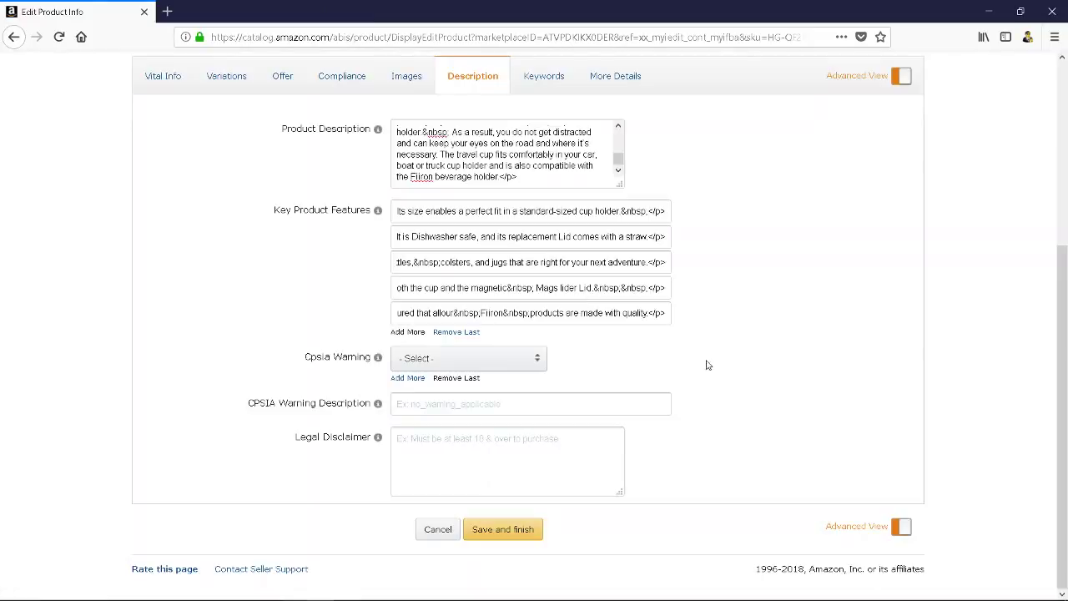
Save and finish the listing changes, and dismiss the Preferences tip on the Manage Inventory page.
{"action": "left_click", "coordinate": [523, 532]}
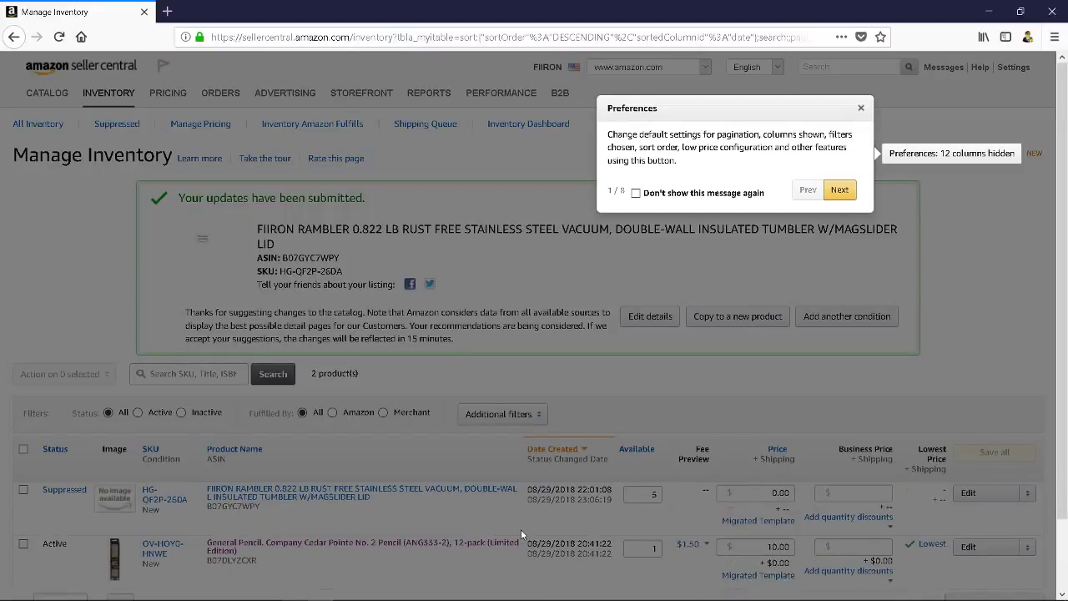
{"action": "left_click", "coordinate": [861, 107]}
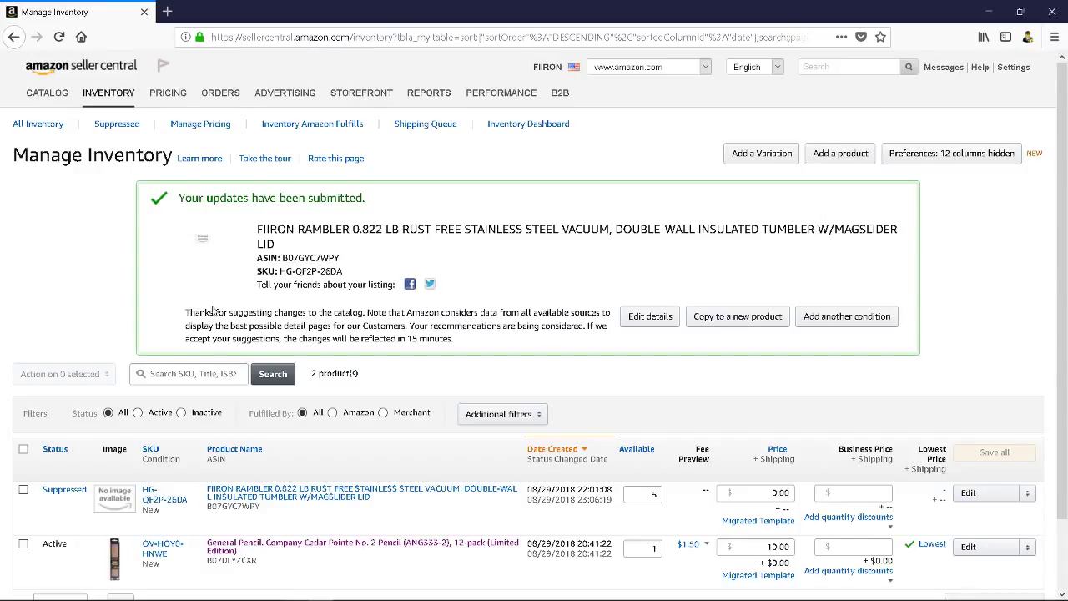
{"action": "left_click_drag", "start_coordinate": [231, 312], "coordinate": [481, 344]}
{"action": "left_click", "coordinate": [398, 327]}
{"action": "left_click", "coordinate": [480, 345]}
{"action": "scroll", "coordinate": [293, 459], "scroll_direction": "down", "scroll_amount": 2}
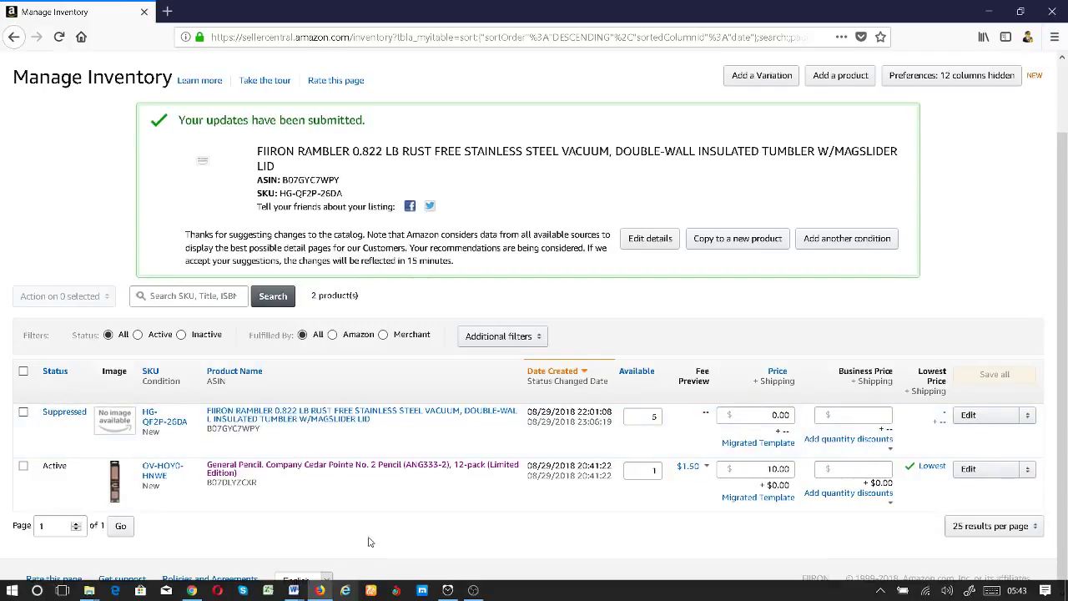
{"action": "mouse_move", "coordinate": [447, 593]}
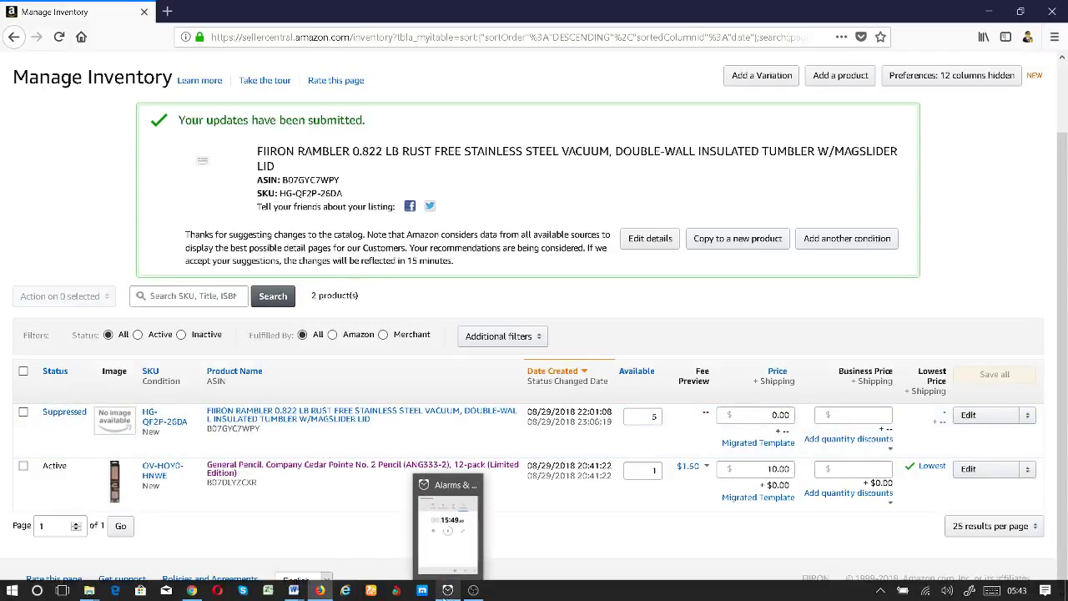
{"action": "left_click", "coordinate": [451, 593]}
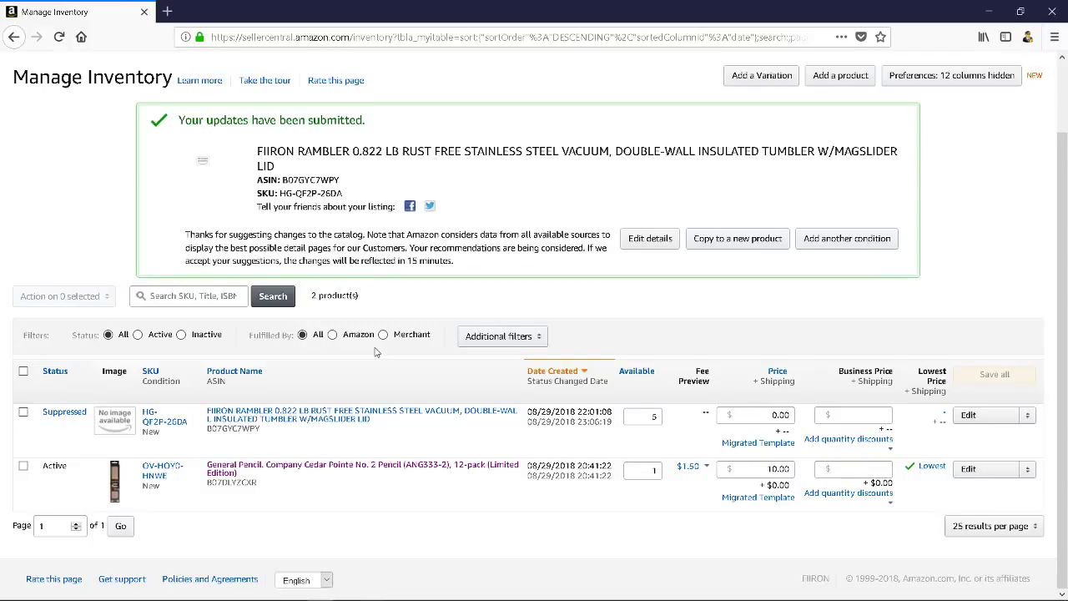
{"action": "scroll", "coordinate": [376, 352], "scroll_direction": "up", "scroll_amount": 2}
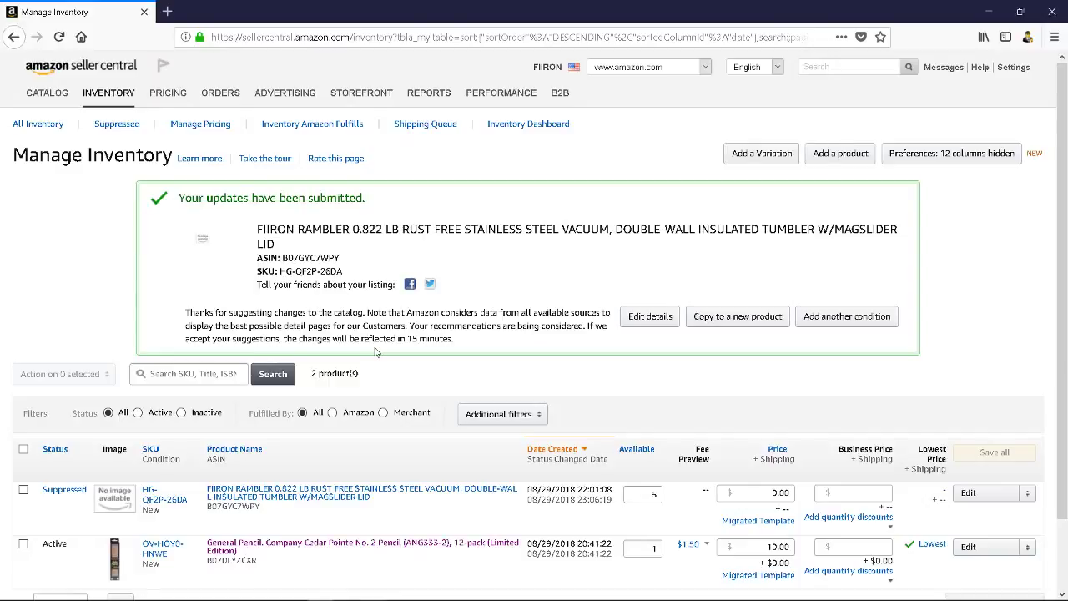
{"action": "mouse_move", "coordinate": [447, 590]}
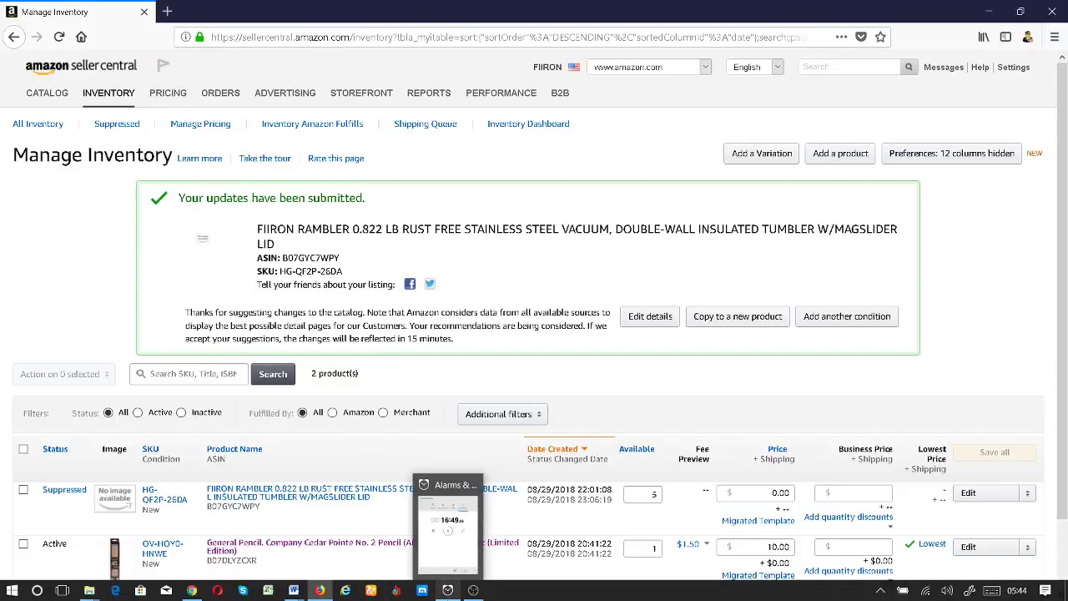
{"action": "left_click", "coordinate": [473, 590]}
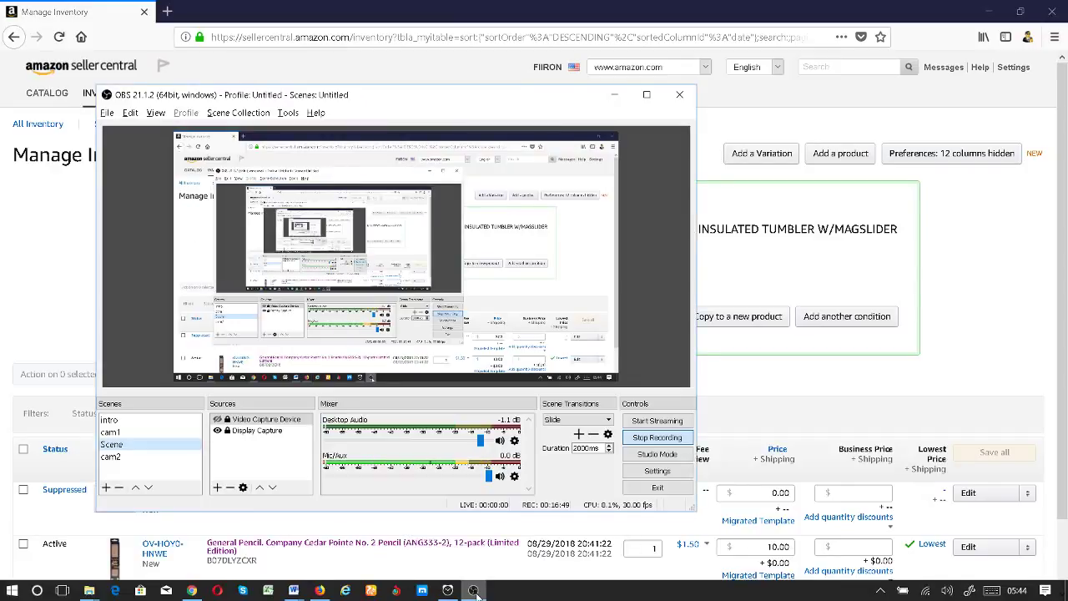
{"action": "left_click", "coordinate": [473, 590]}
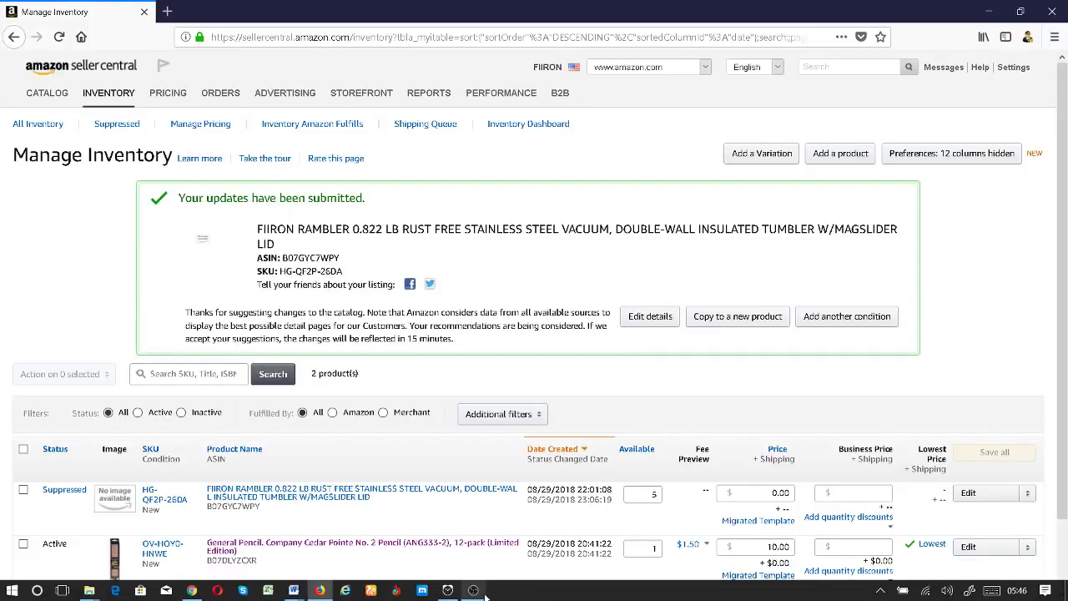
{"action": "left_click", "coordinate": [473, 590]}
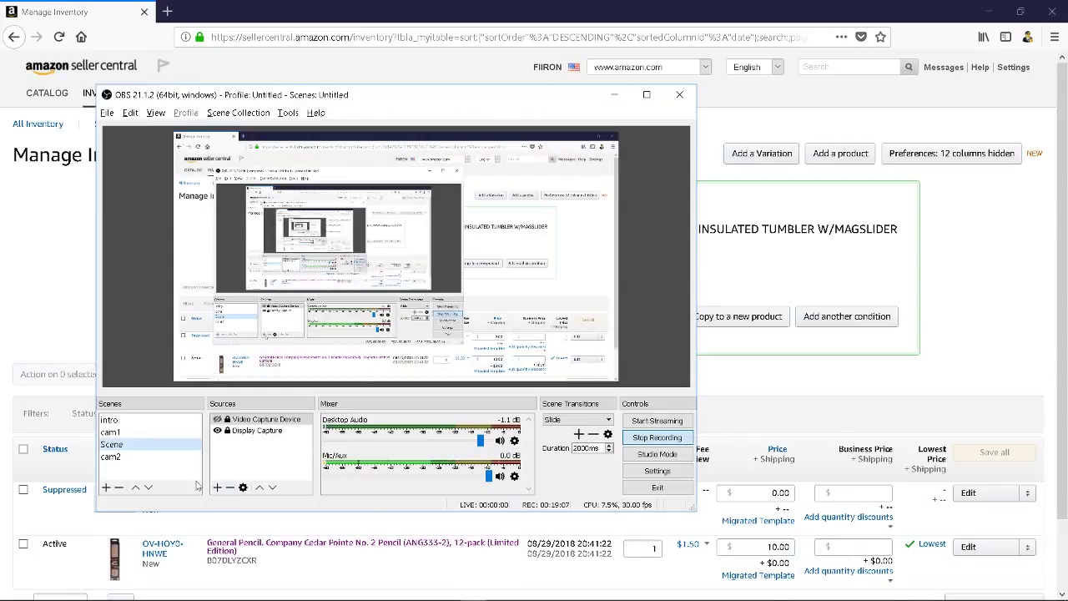